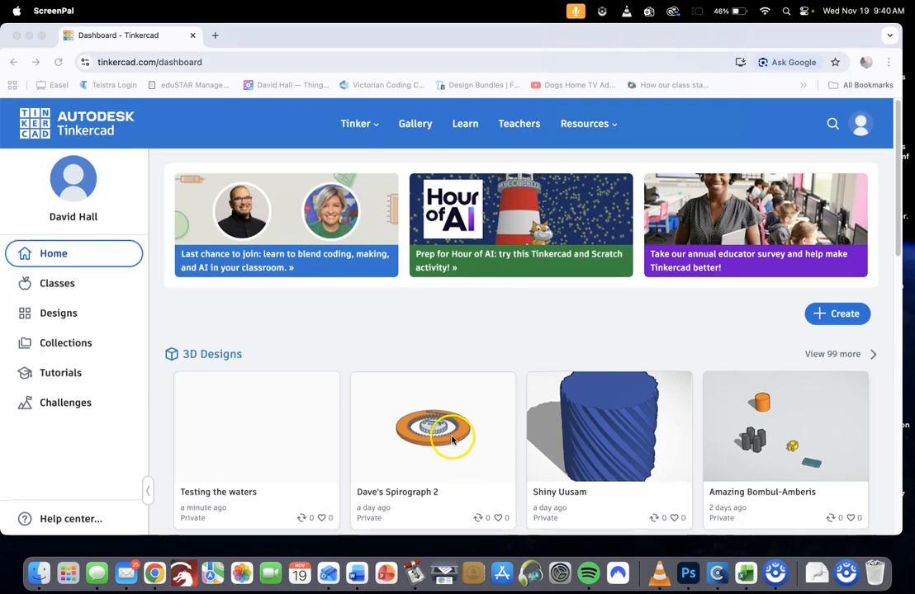
Open the "Testing the waters" 3D design from the dashboard for editing
scroll(464, 435, down, 1)
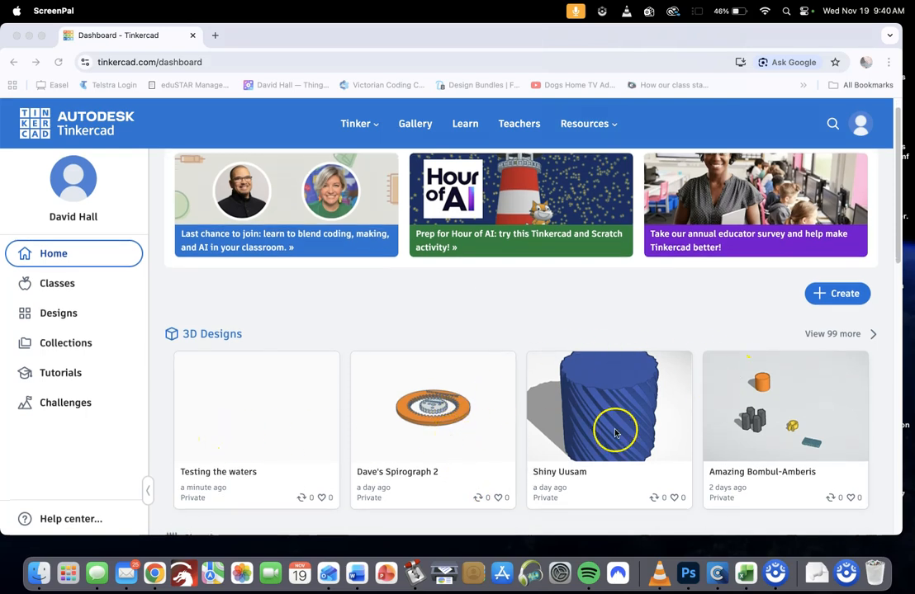
click(242, 404)
mouse_move(225, 429)
click(221, 372)
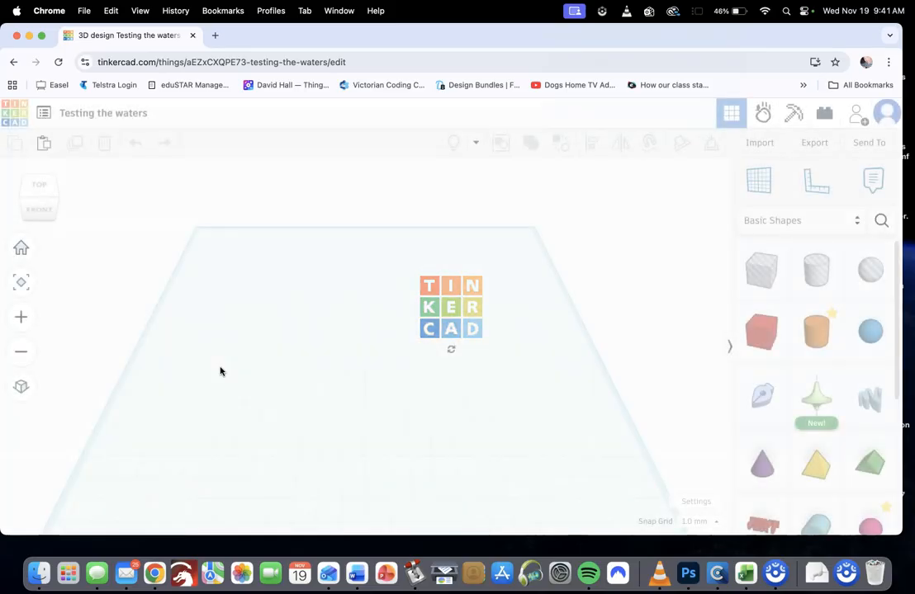
click(244, 382)
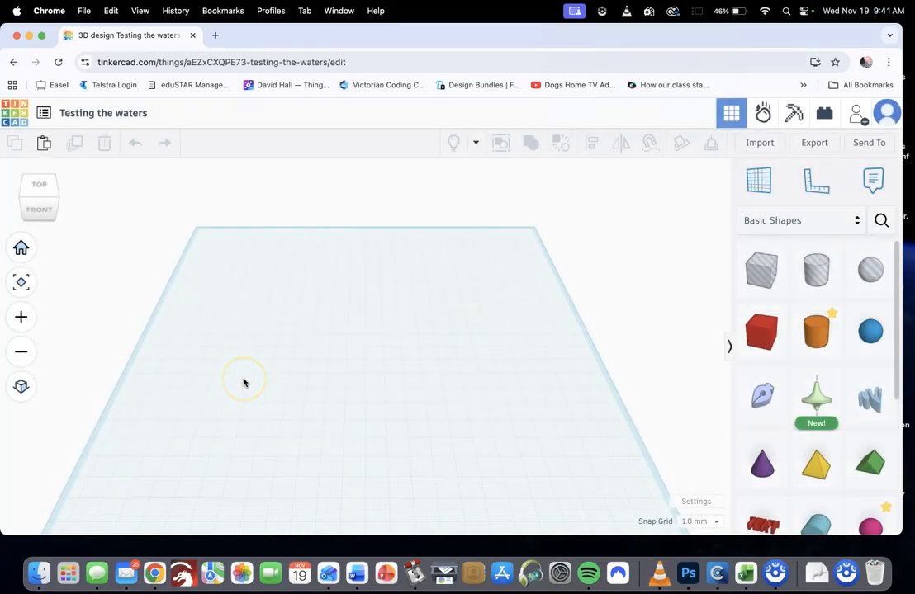
click(264, 382)
right_drag(264, 380, 282, 341)
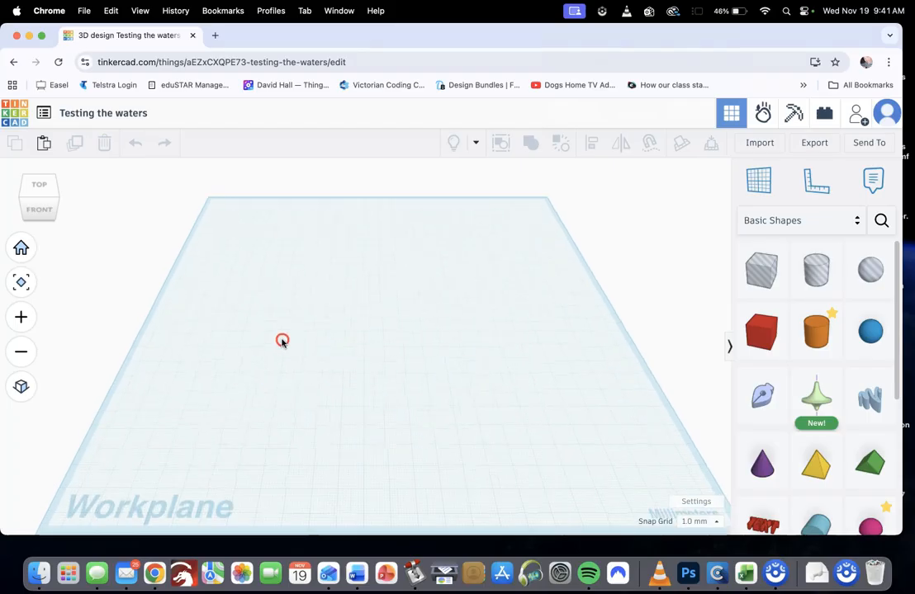
click(21, 352)
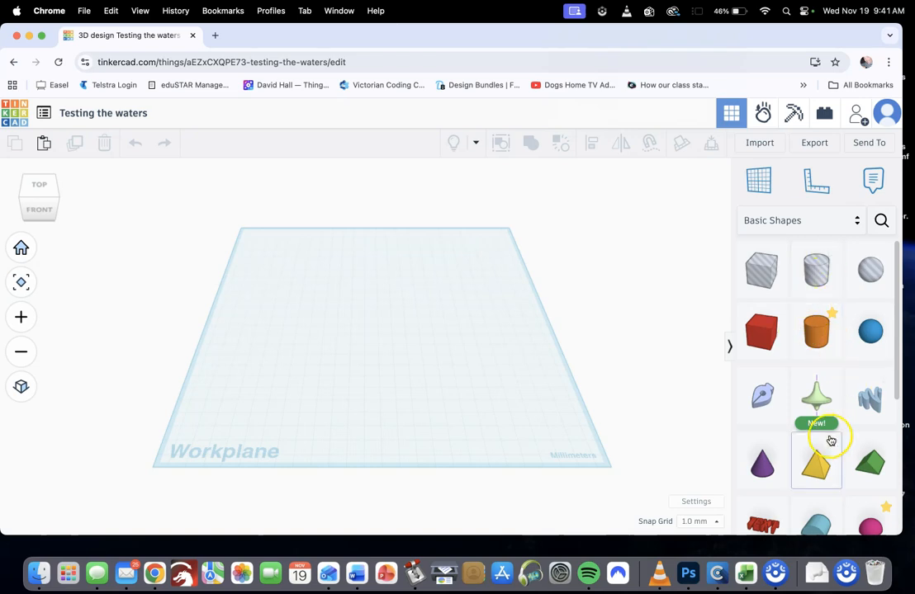
Look through the Basic Shapes collection, including the additional shapes at its end
scroll(829, 439, down, 5)
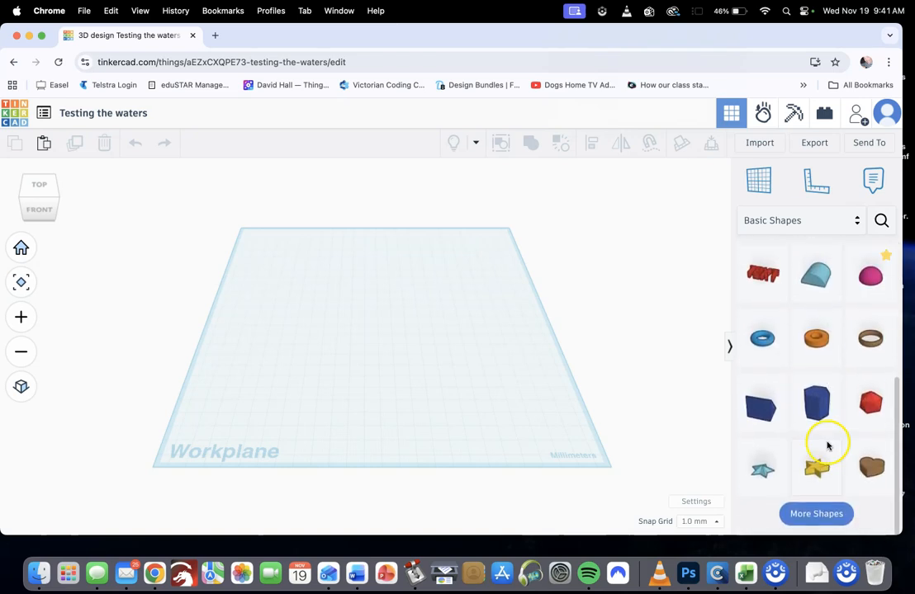
click(818, 515)
scroll(815, 503, down, 3)
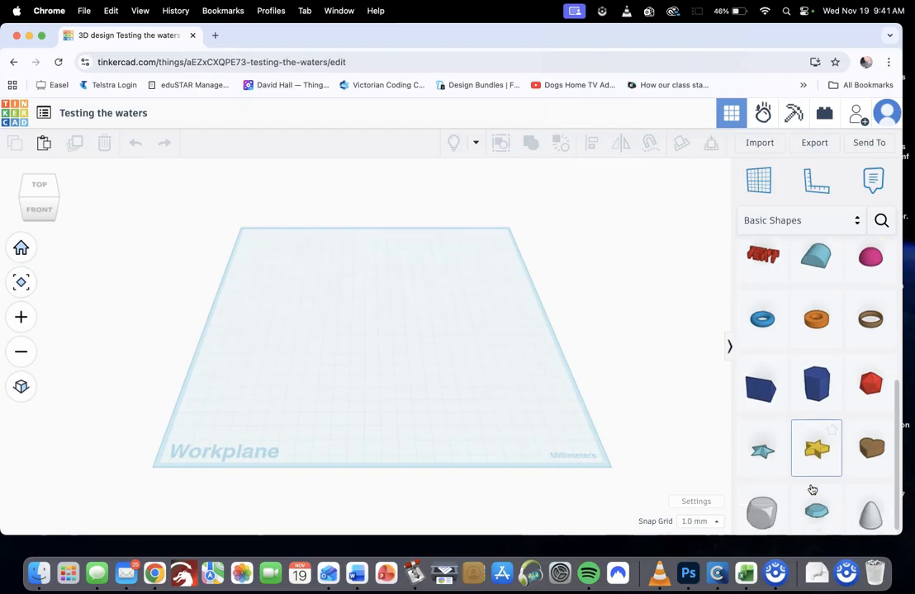
scroll(812, 489, down, 2)
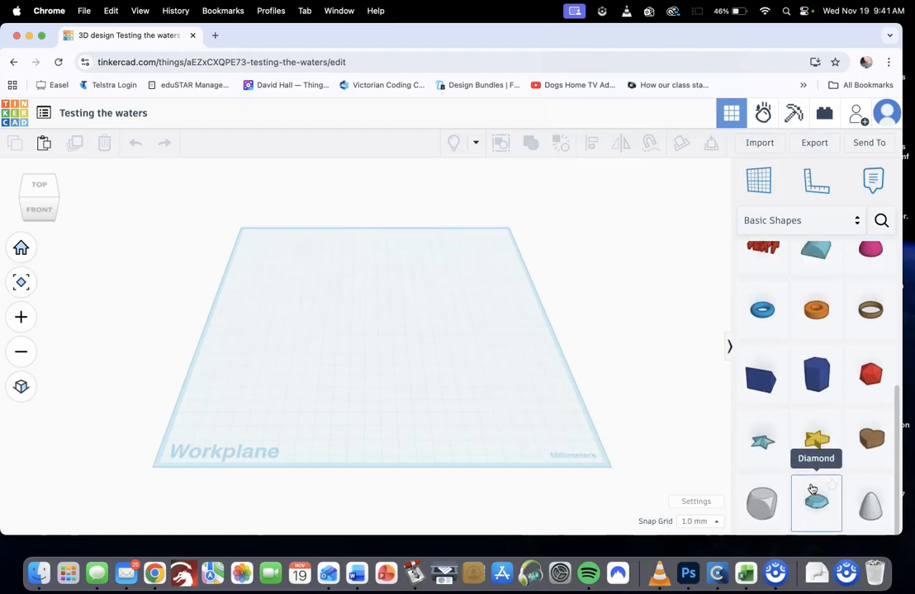
scroll(813, 489, up, 5)
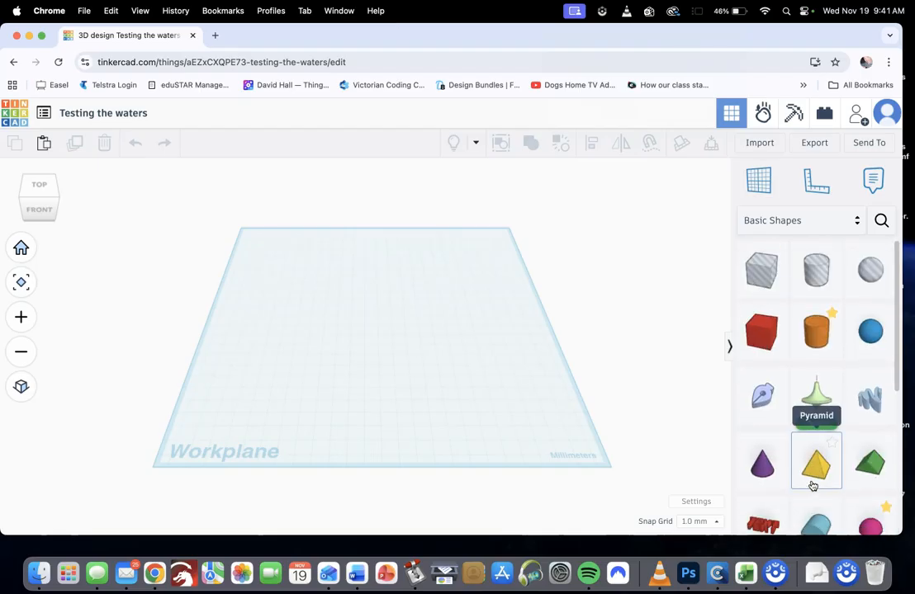
Switch the shapes library to Shape Generators and look through the full list, including additional shapes
click(857, 221)
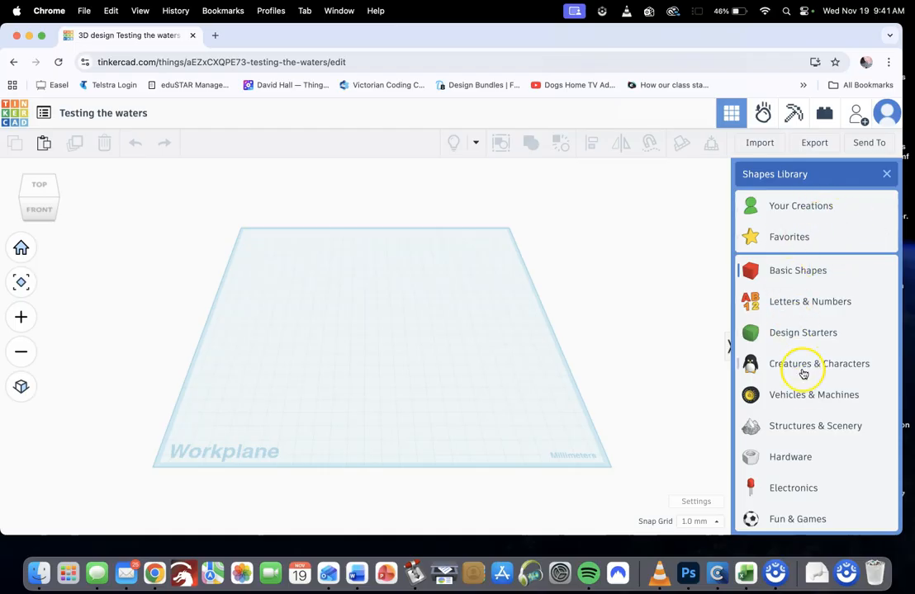
scroll(810, 388, down, 5)
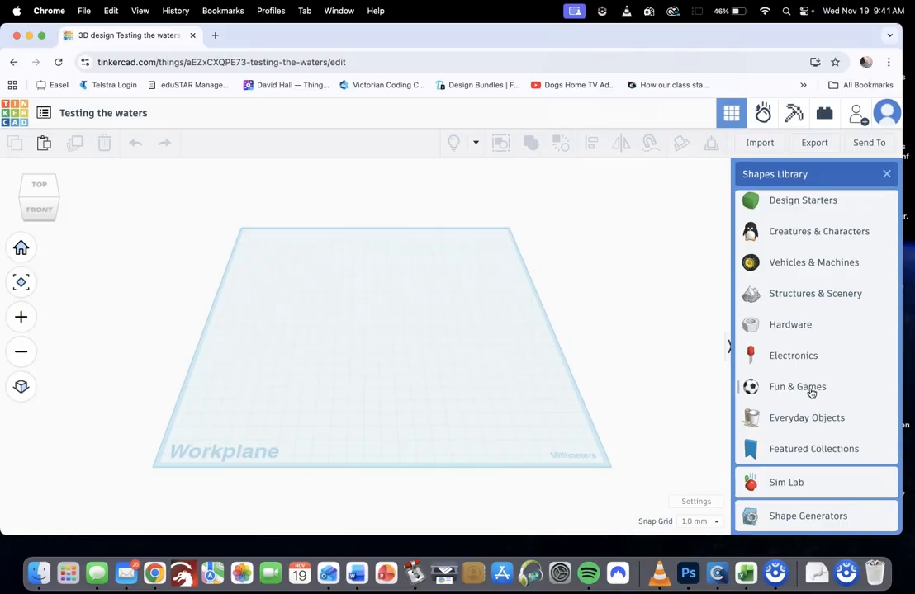
scroll(811, 454, down, 1)
click(810, 517)
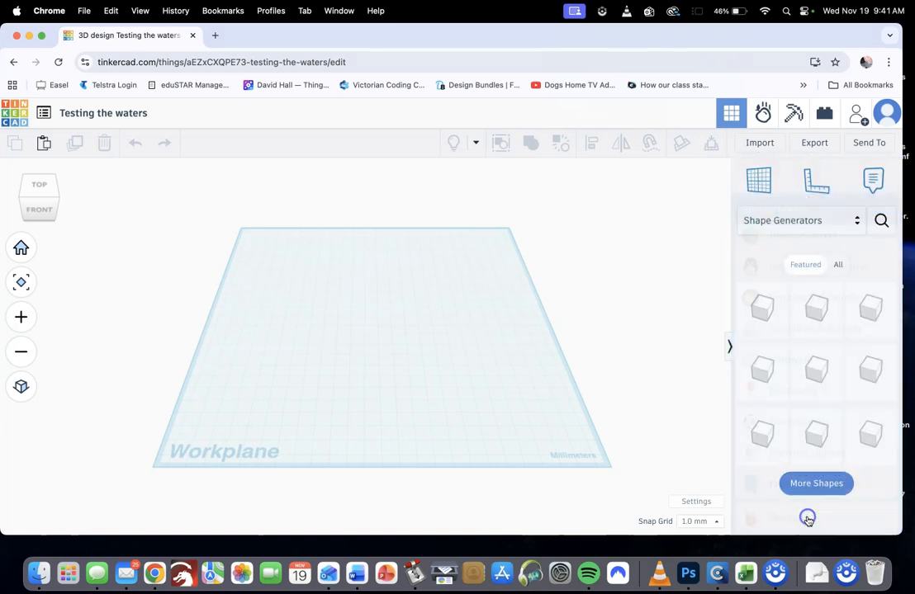
click(804, 271)
click(841, 264)
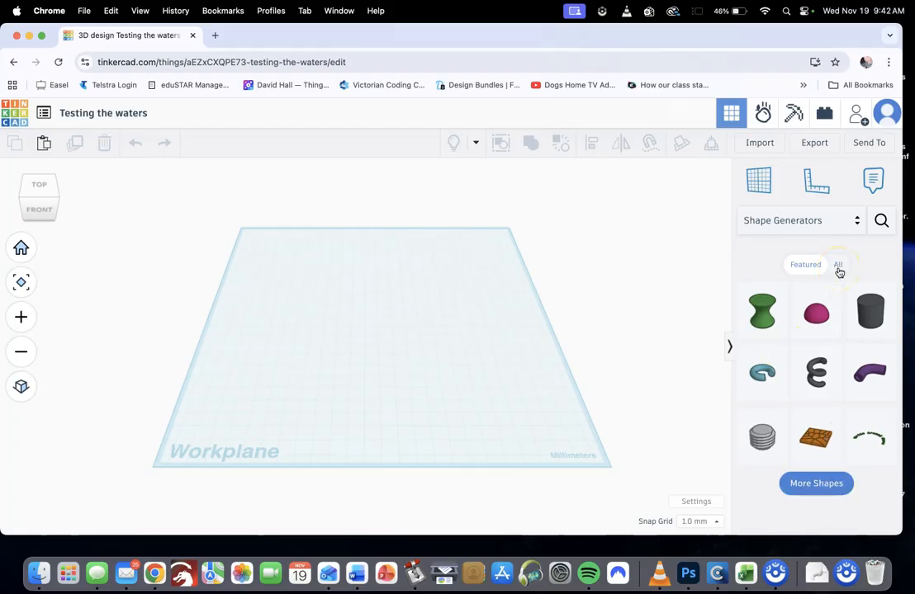
click(838, 266)
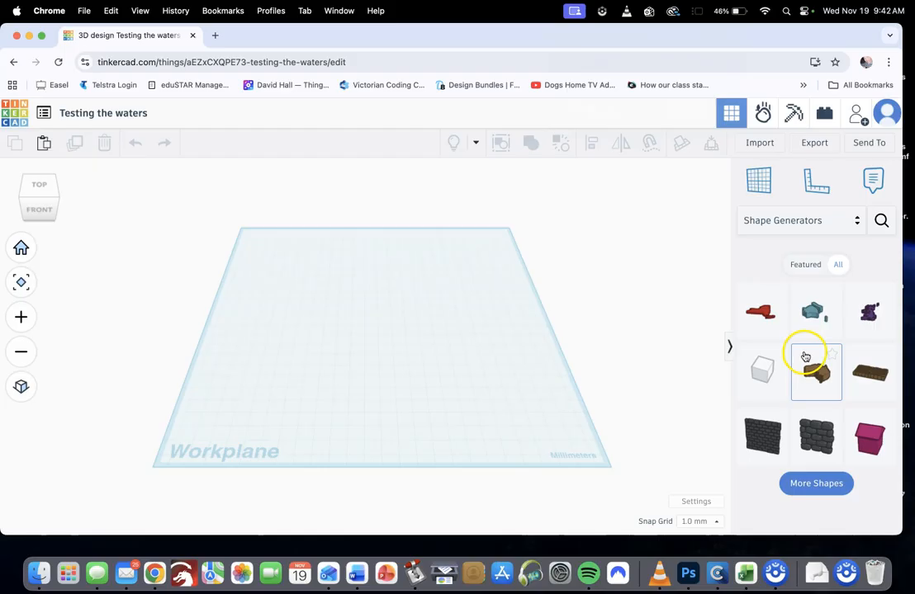
click(812, 483)
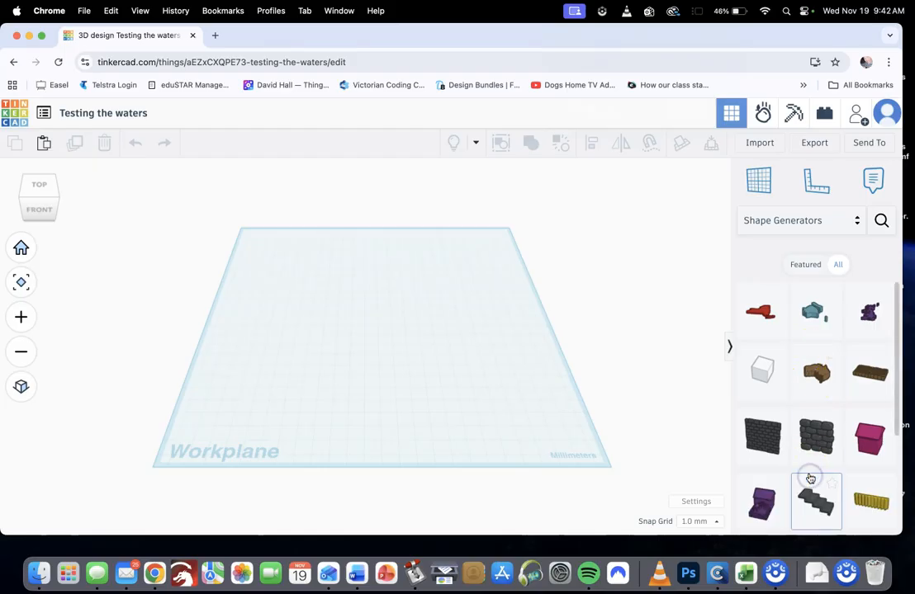
scroll(811, 477, down, 5)
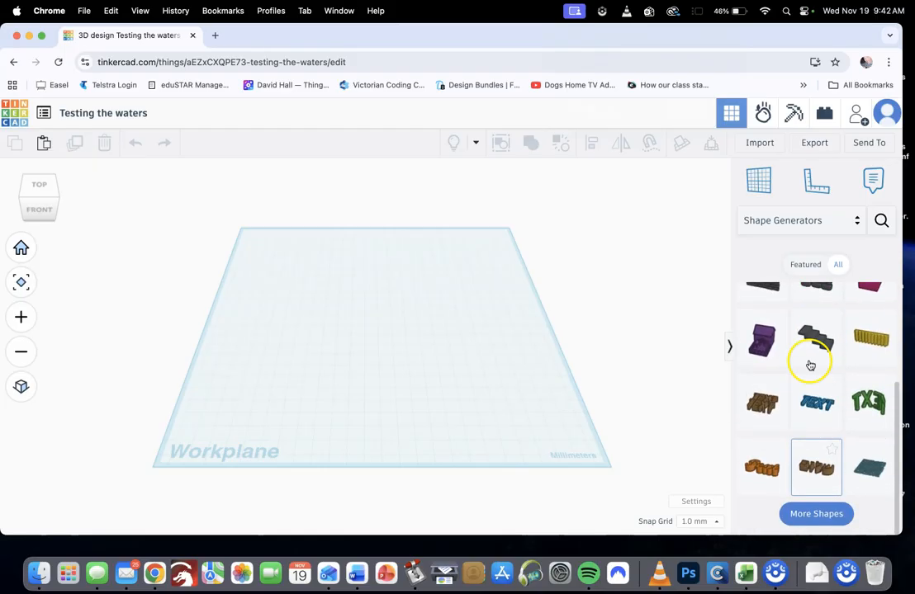
scroll(810, 365, up, 5)
scroll(805, 369, down, 6)
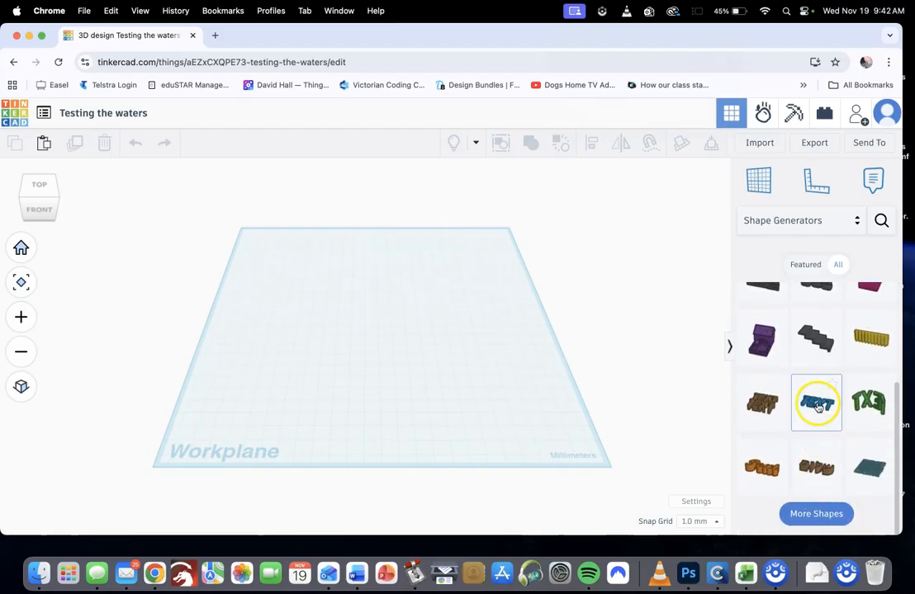
View the Hardware shapes, search the community shapes for "thread" and close the search
click(829, 221)
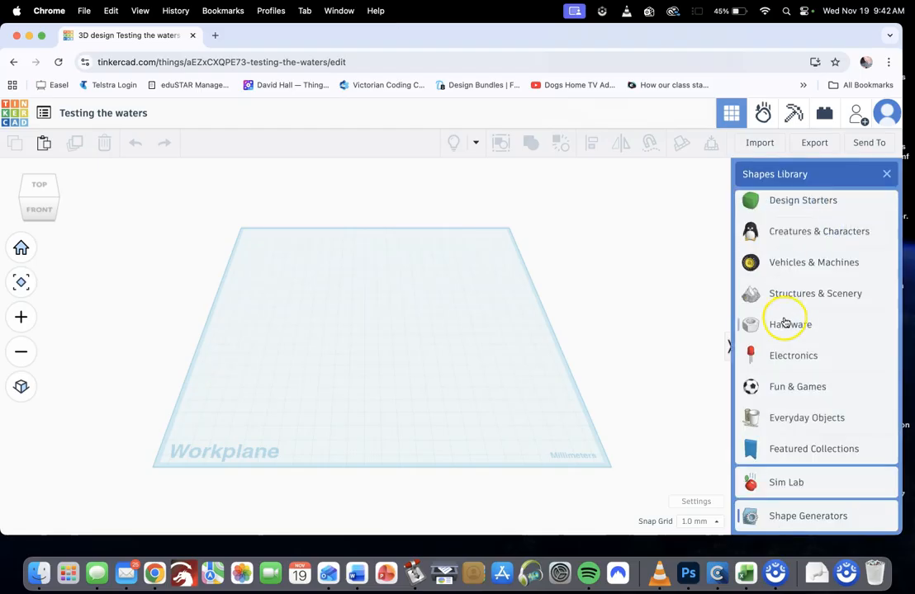
click(786, 323)
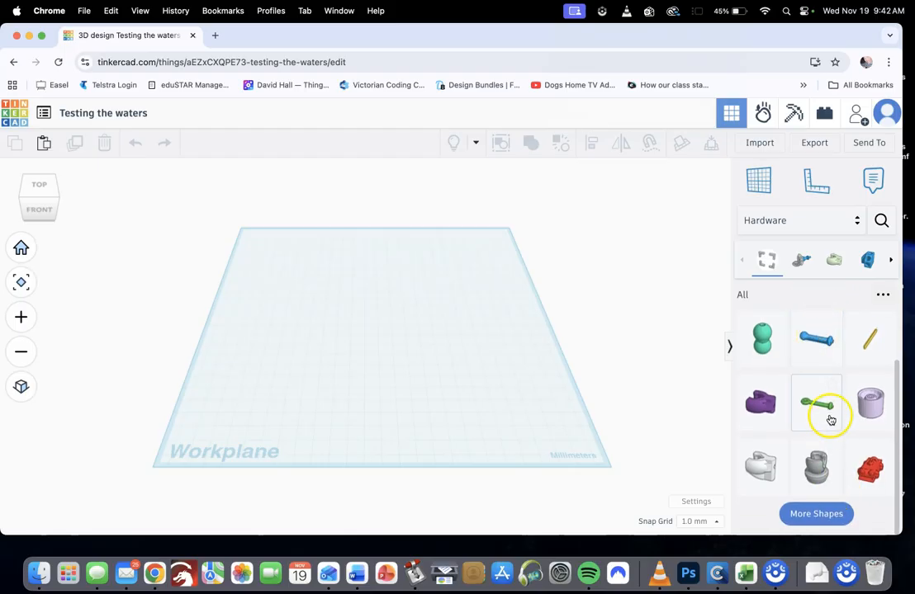
click(881, 220)
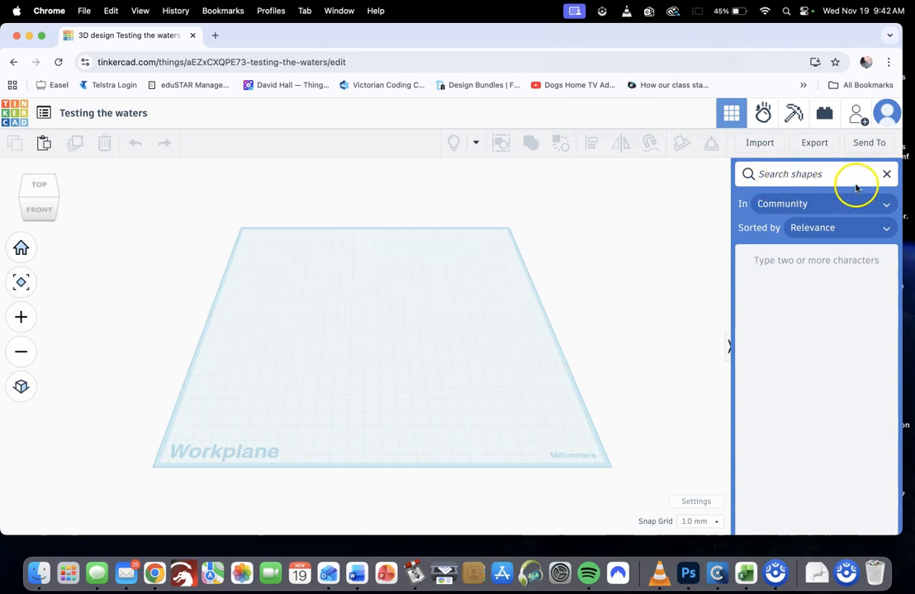
text(thread)
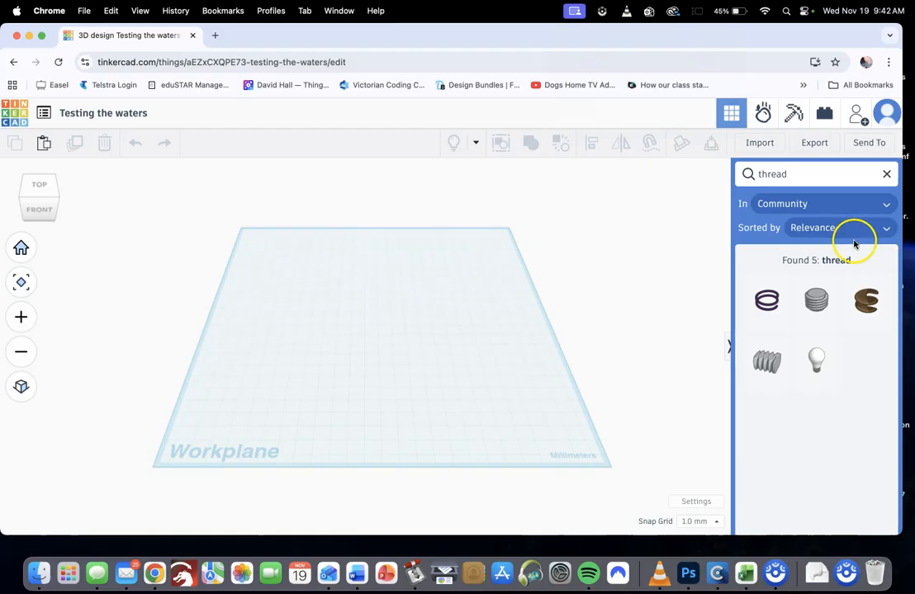
click(888, 176)
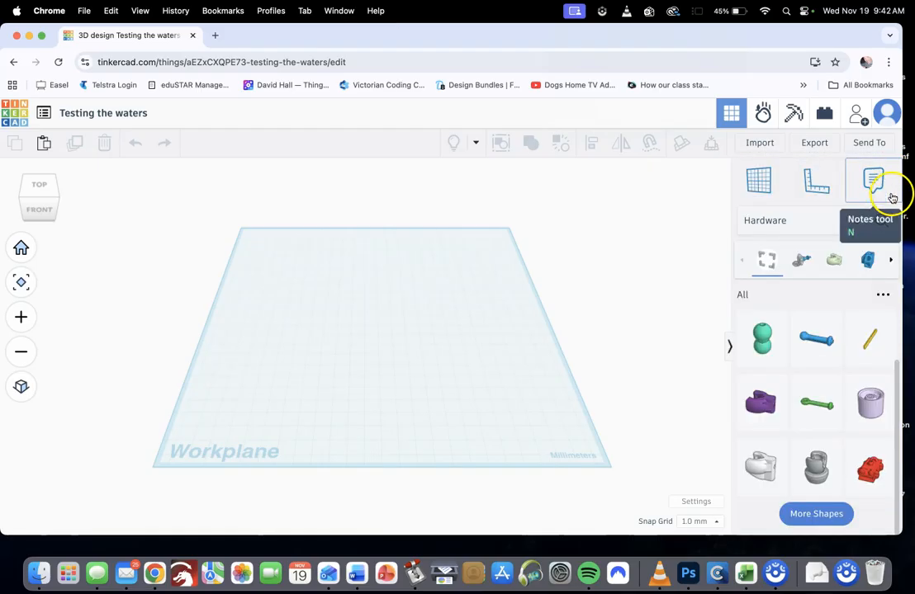
Show the Favorites collection from the shapes library
click(859, 221)
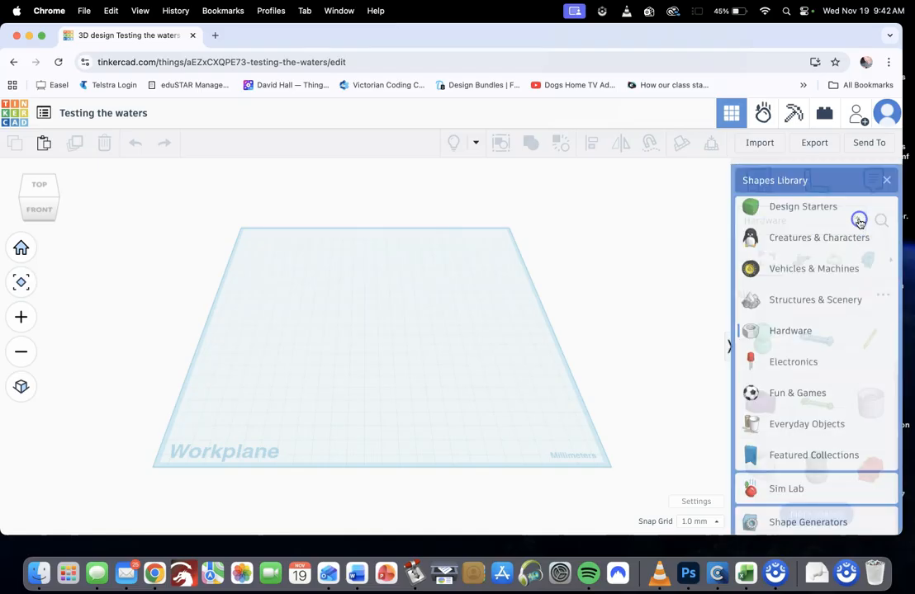
scroll(828, 266, up, 3)
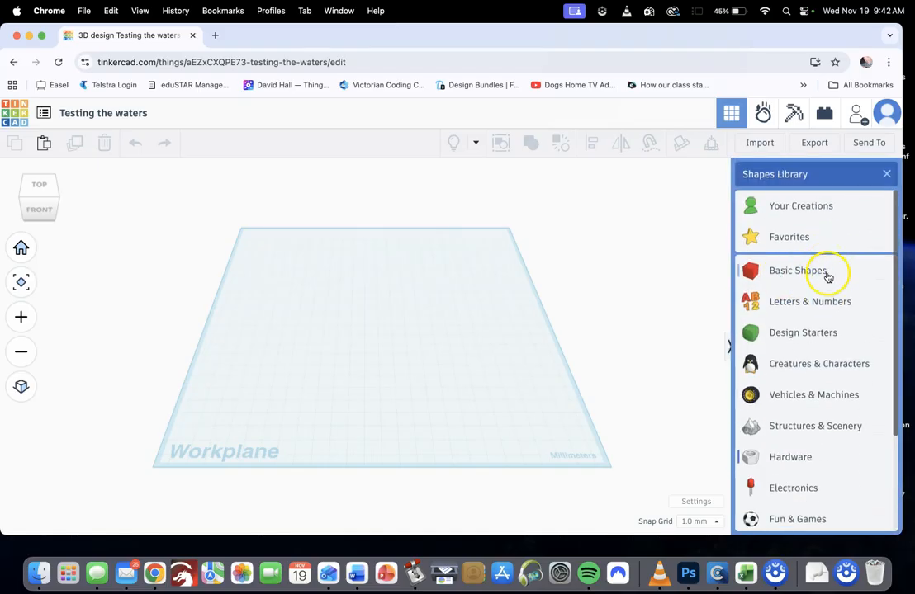
click(791, 243)
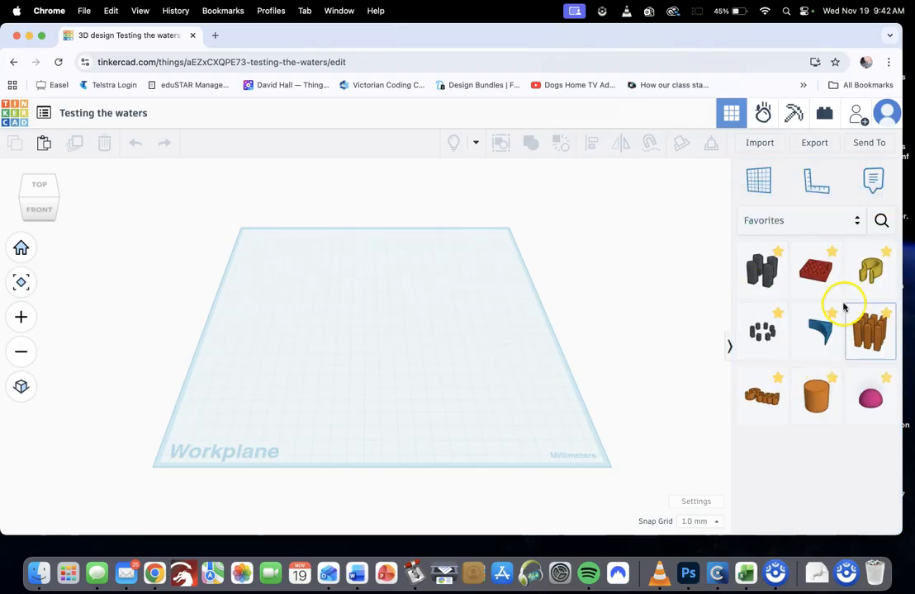
Look at the favorite option for the letter A in Letters & Numbers, and return to the Favorites collection
click(843, 229)
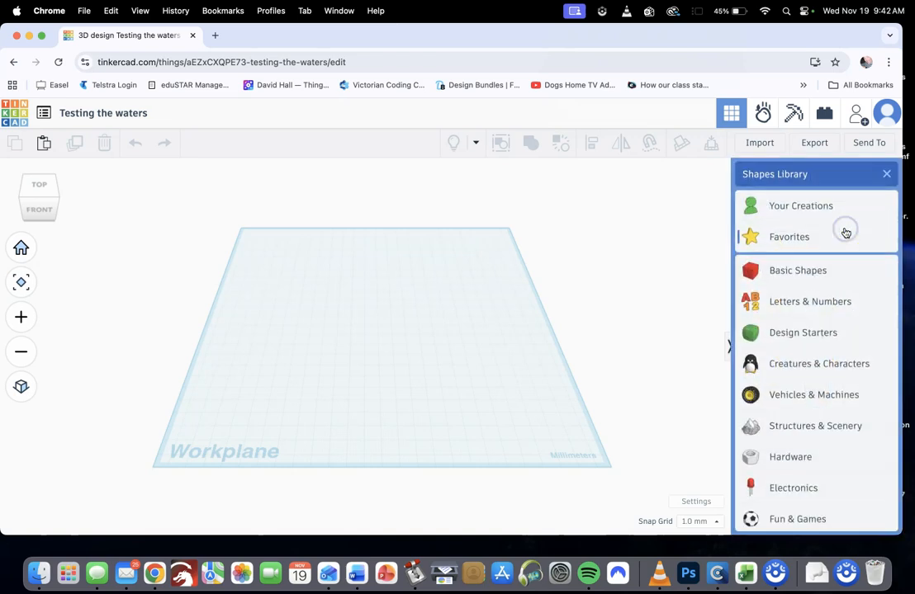
click(831, 305)
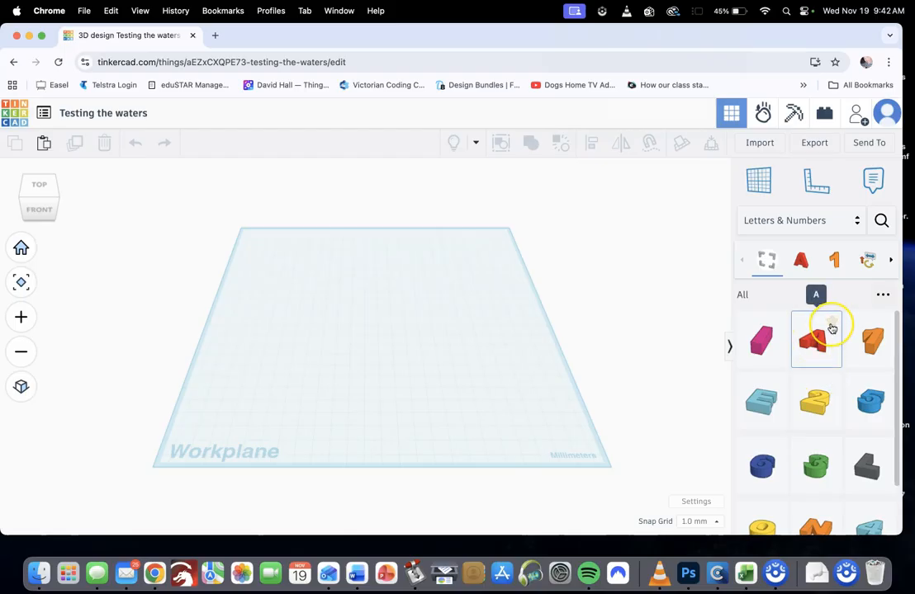
click(830, 324)
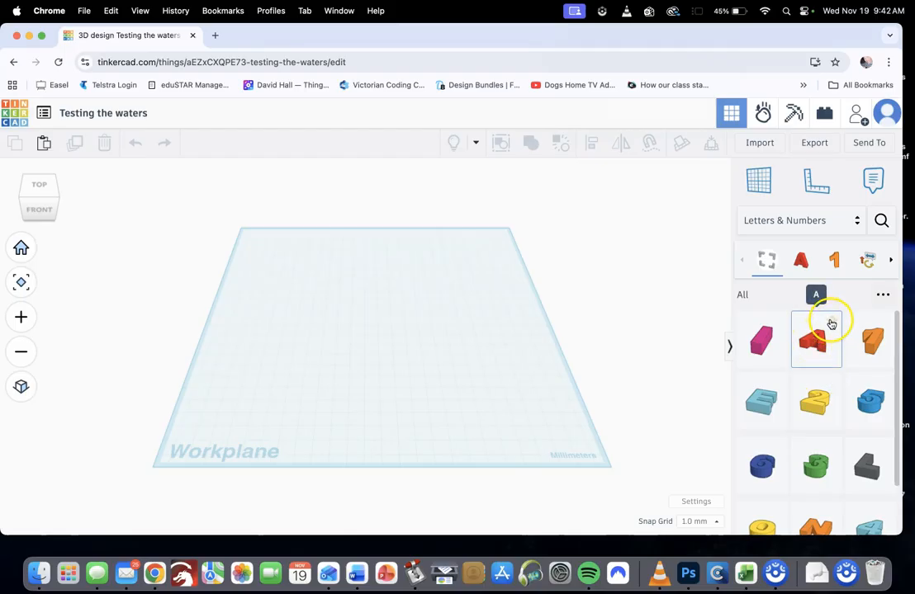
click(852, 223)
click(790, 236)
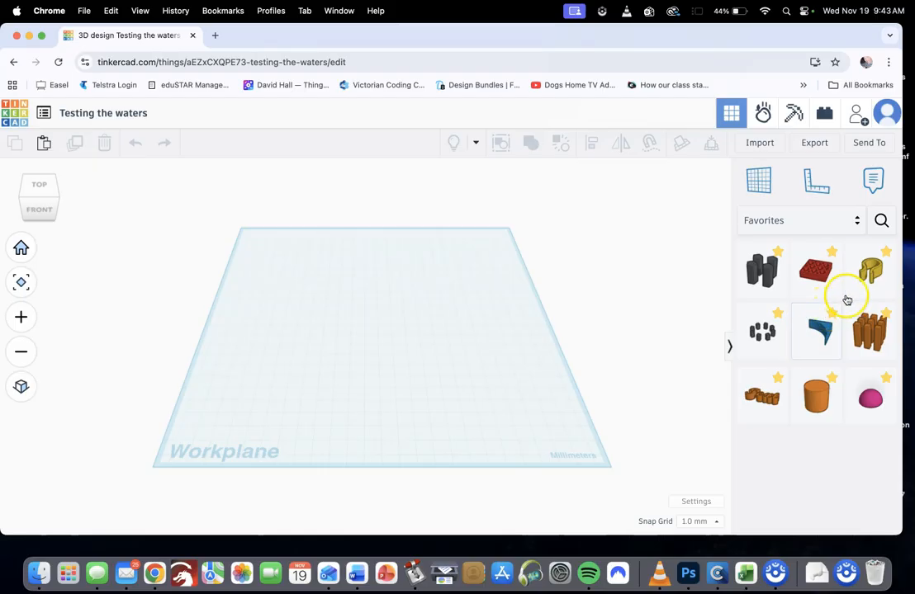
Place a solid red box and an orange cylinder from Basic Shapes side by side near the middle of the workplane
click(859, 223)
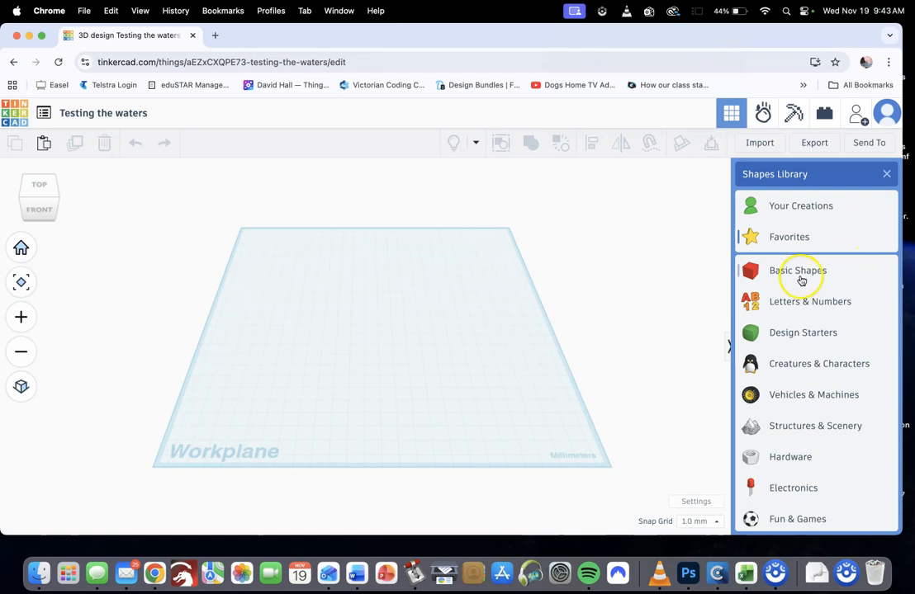
click(799, 278)
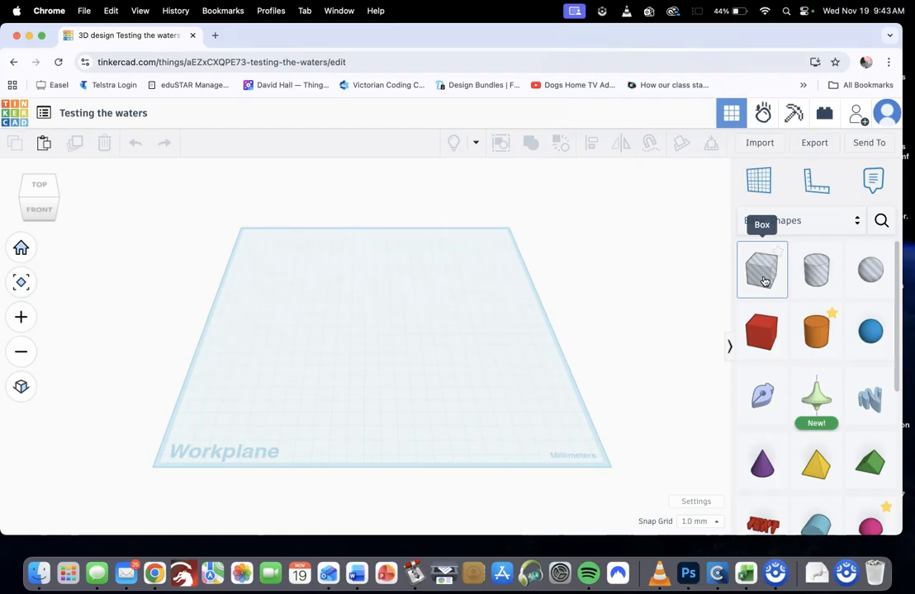
click(817, 285)
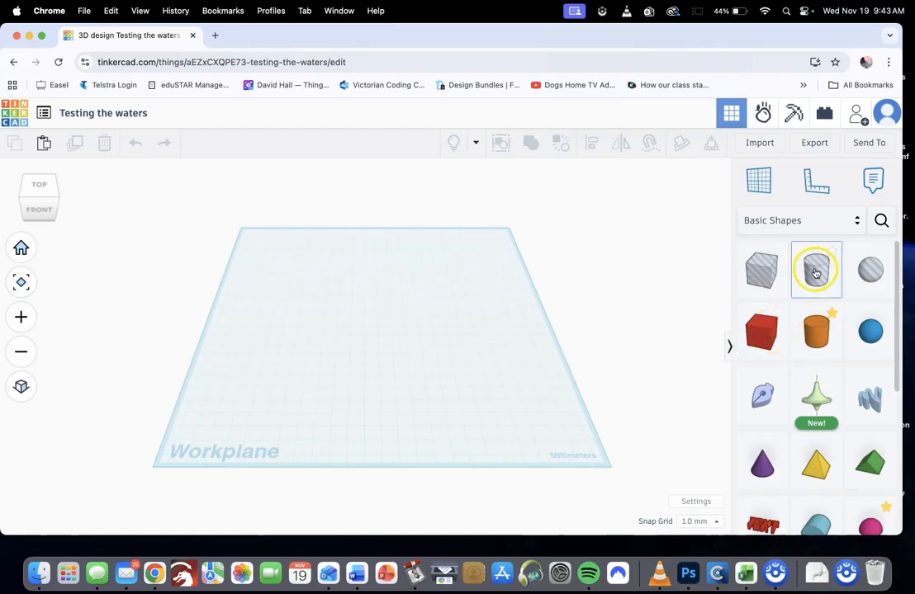
click(767, 338)
drag(746, 307, 363, 359)
drag(816, 332, 434, 356)
click(490, 360)
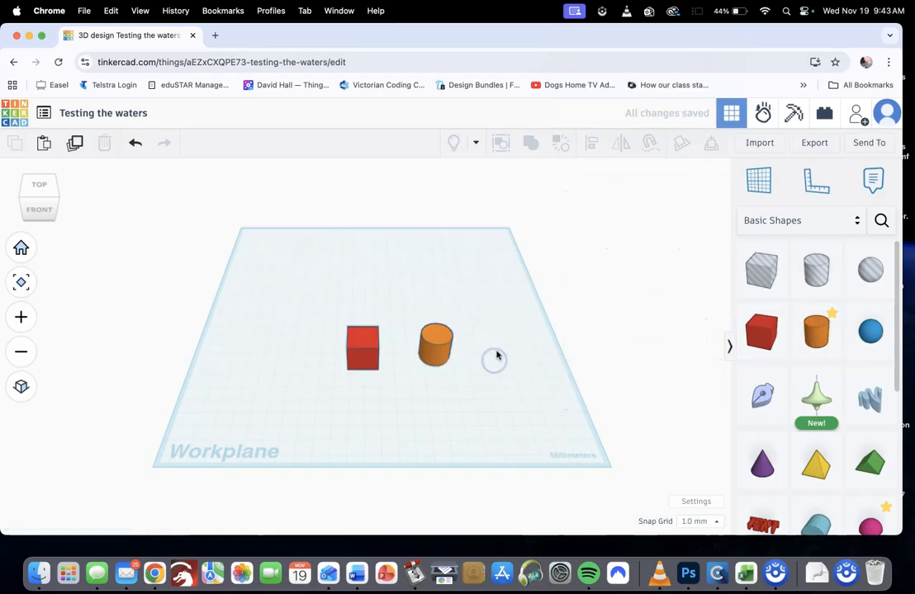
Turn the red box on the workplane into a hole
click(367, 361)
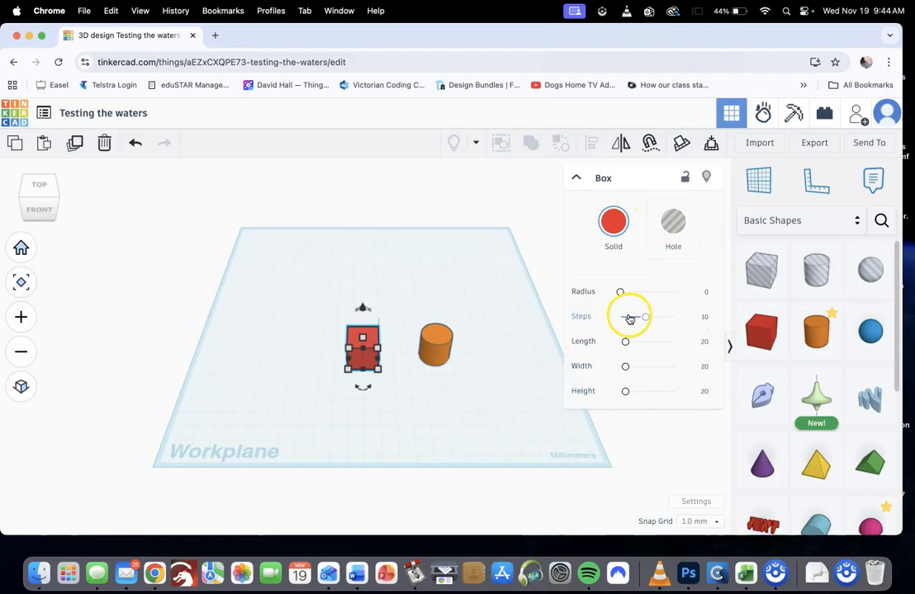
click(679, 229)
scroll(367, 332, up, 3)
scroll(369, 347, up, 3)
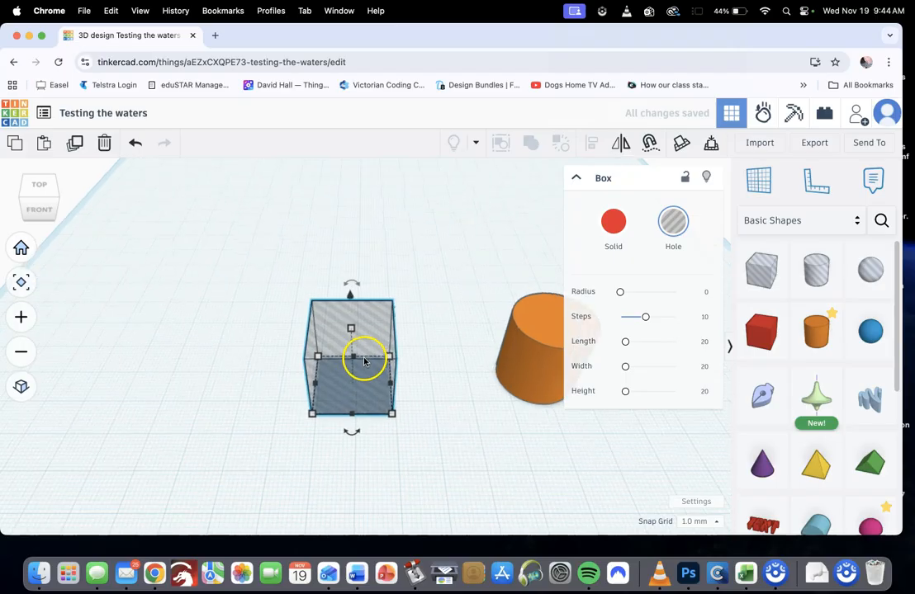
Turn the striped box on the workplane back into a red solid
click(612, 224)
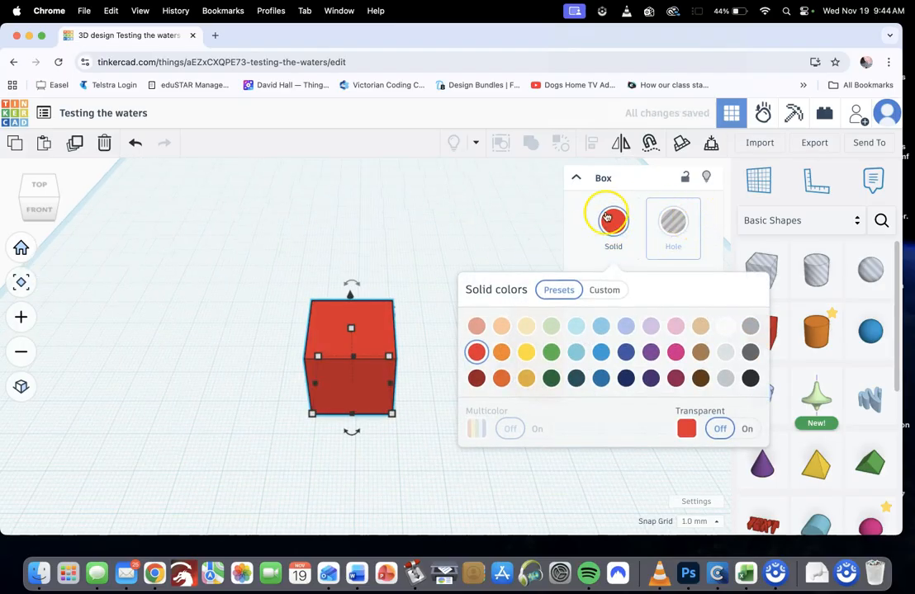
click(392, 265)
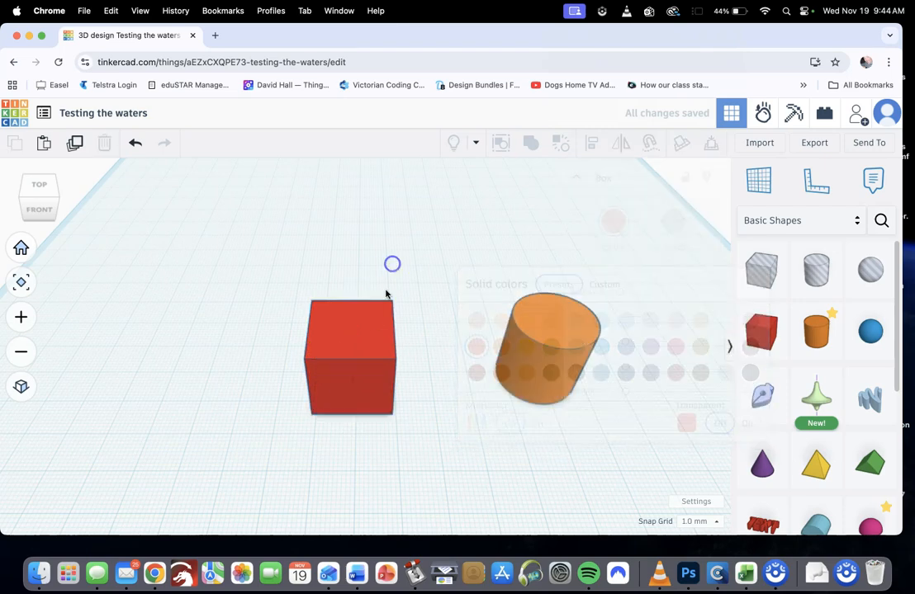
Switch the red box to a hole and back to a solid twice, and deselect it
click(360, 343)
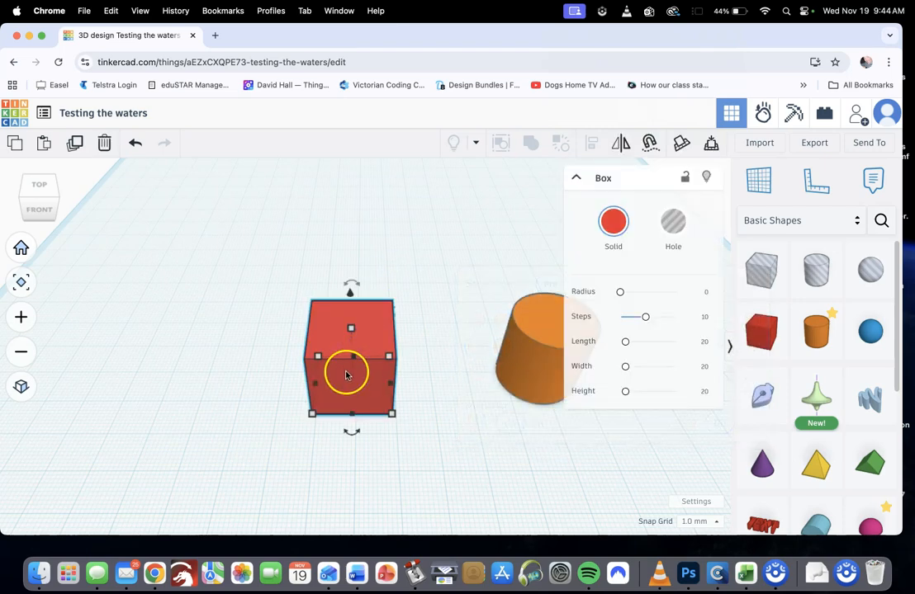
key(h)
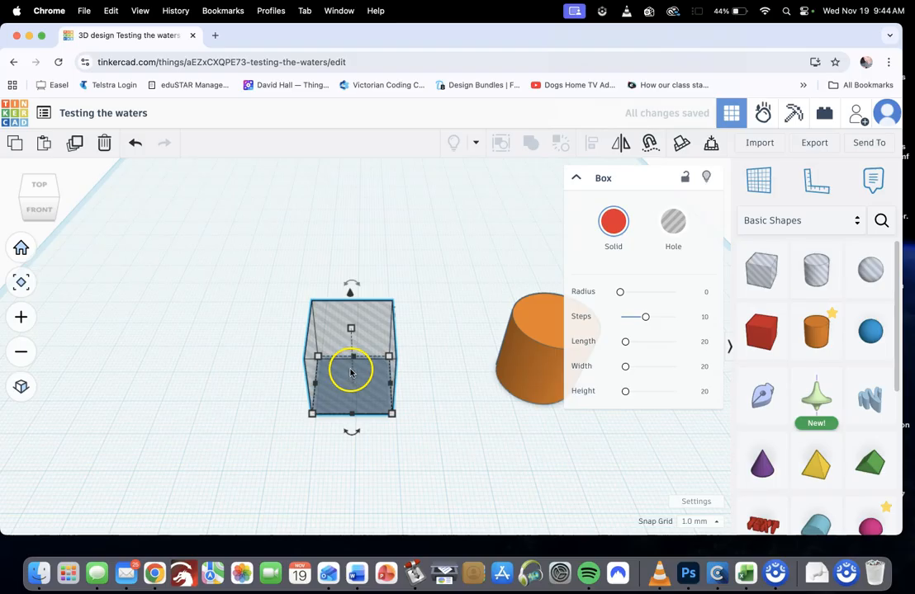
key(s)
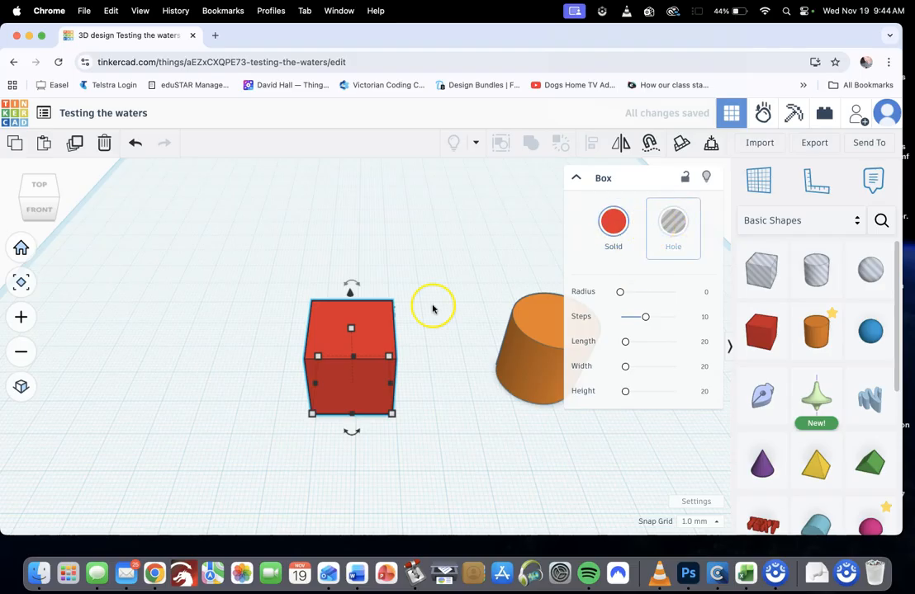
key(h)
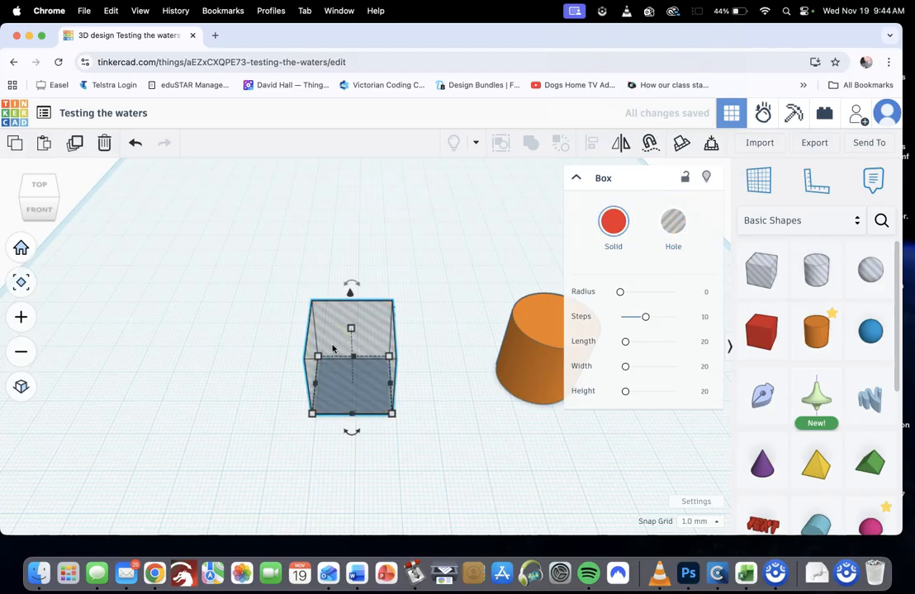
key(s)
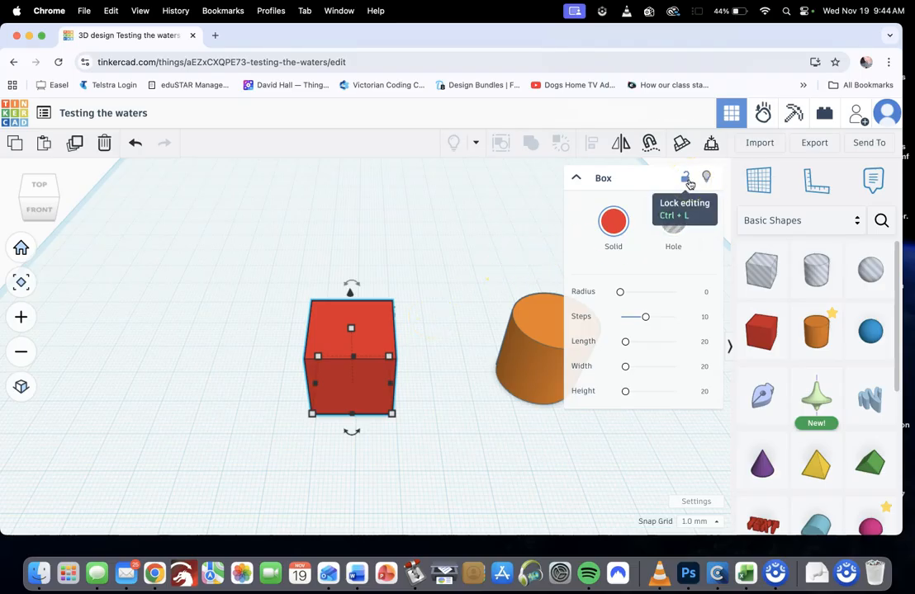
click(472, 260)
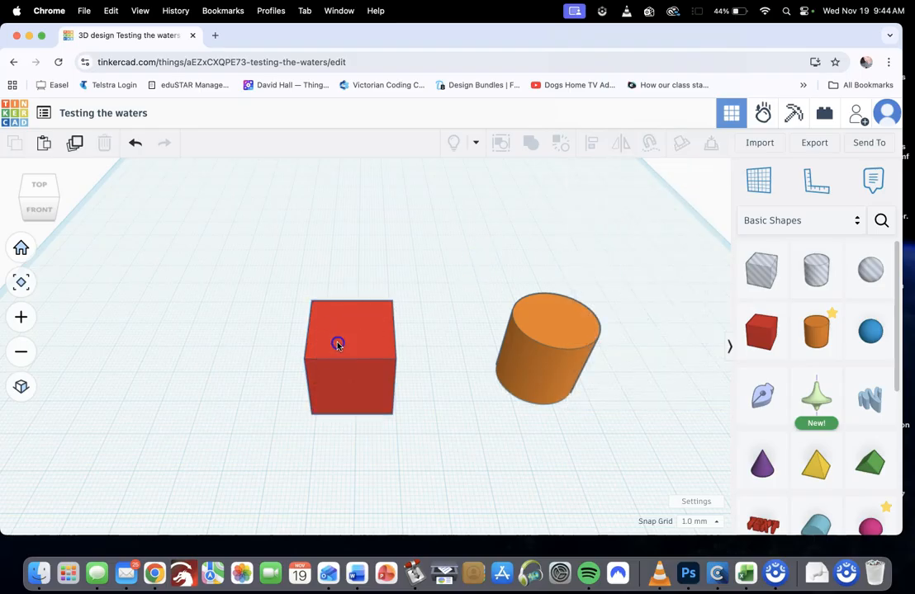
Lock editing of the red box, try to move it on the workplane, and unlock it
click(338, 342)
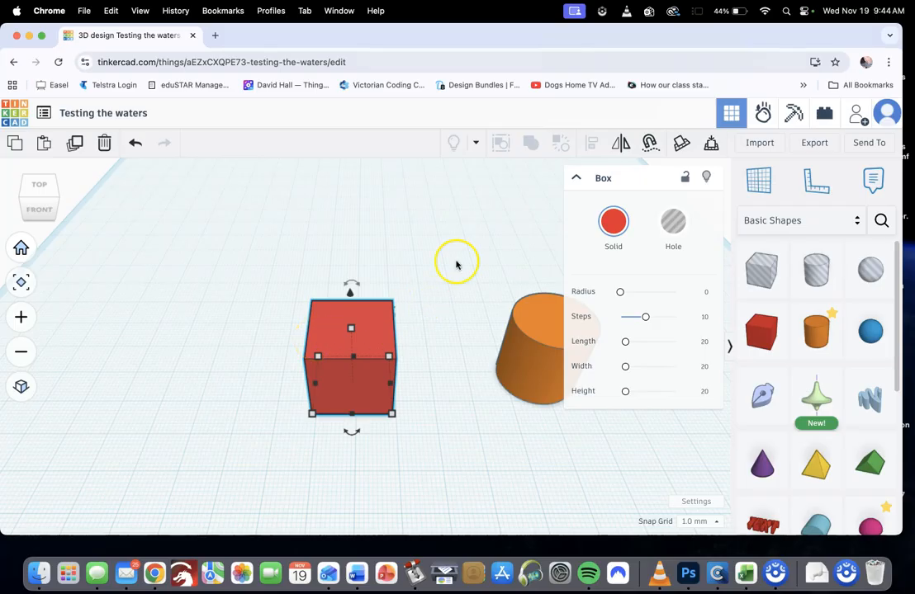
click(684, 177)
drag(341, 380, 354, 353)
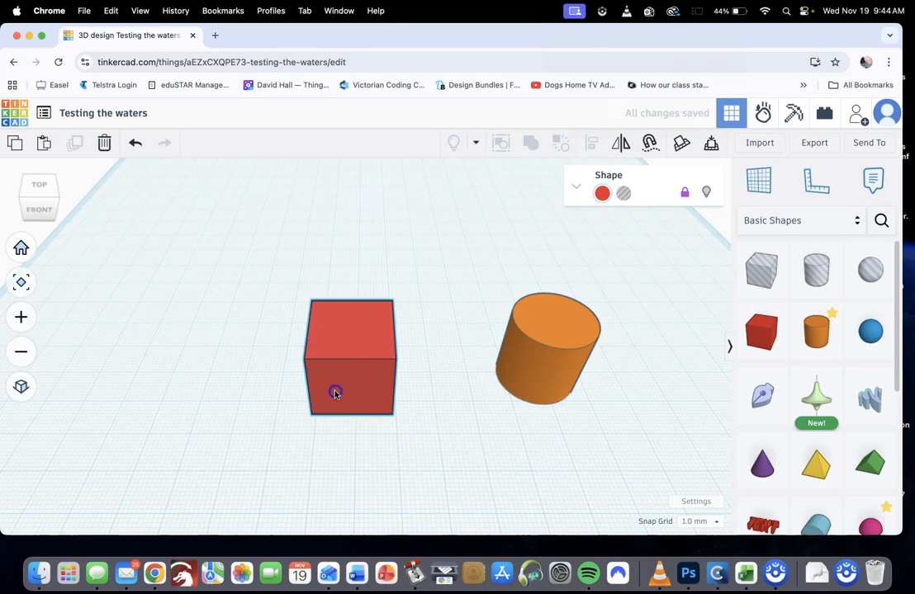
click(365, 425)
click(391, 401)
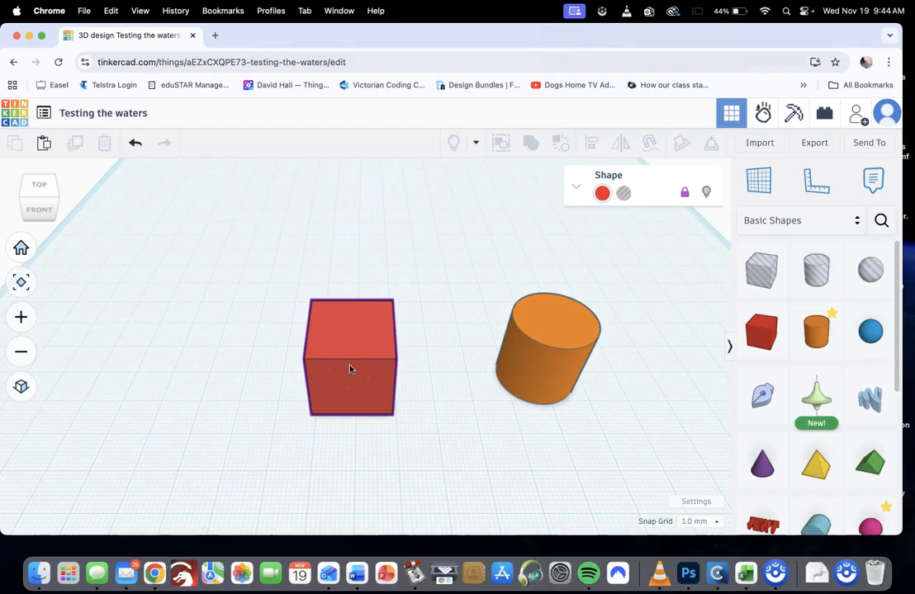
click(316, 366)
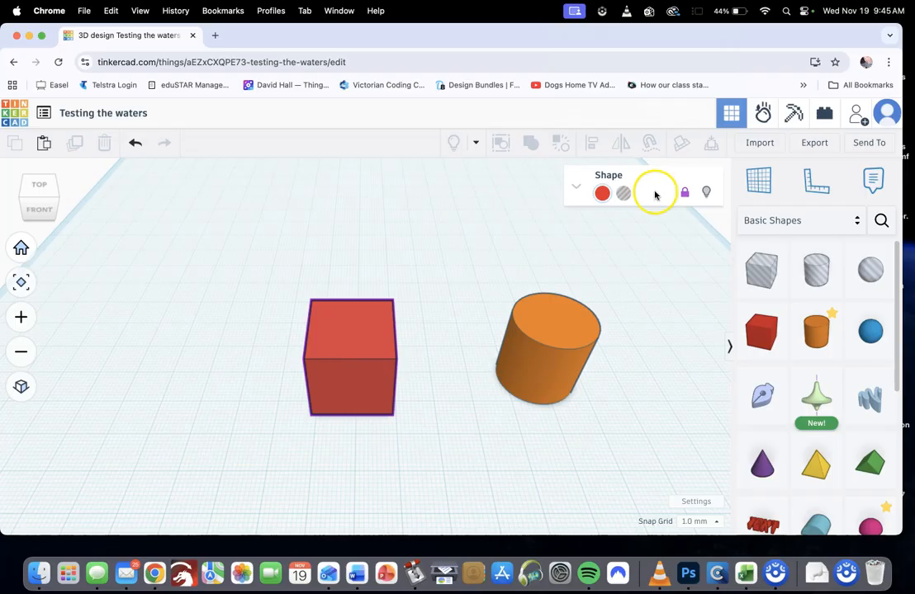
click(682, 198)
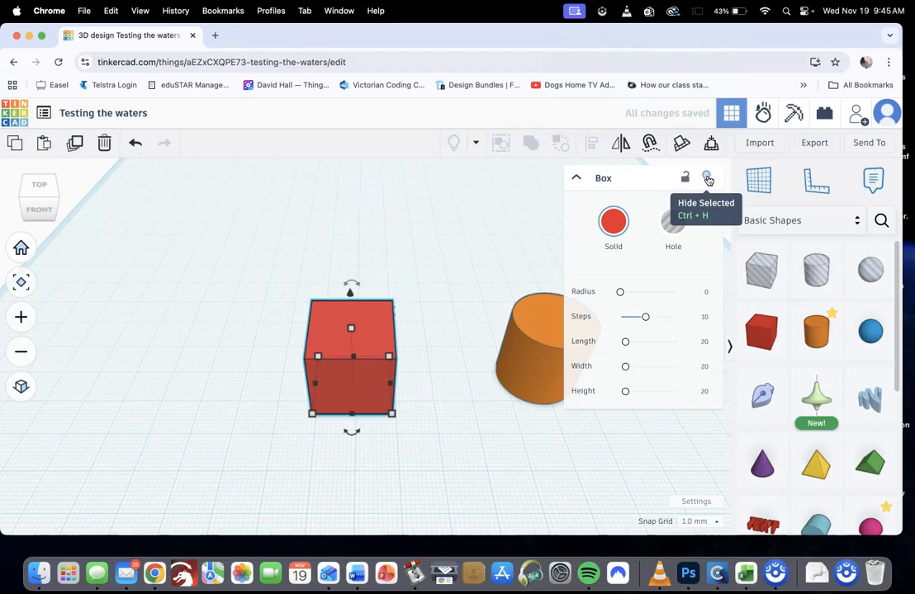
Hide the red box and show all hidden shapes again
click(706, 179)
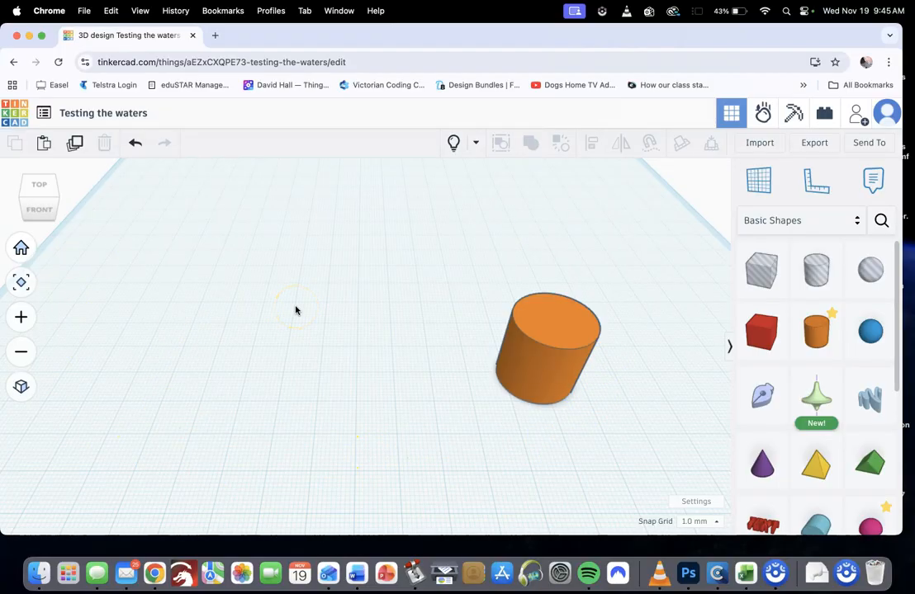
click(452, 146)
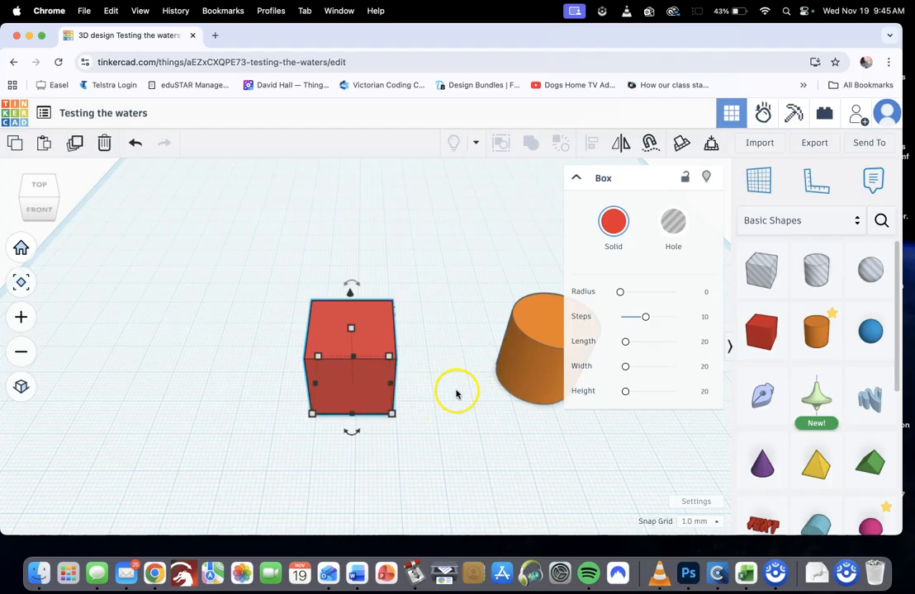
Round the red box's edges by setting its Radius to 1
click(621, 294)
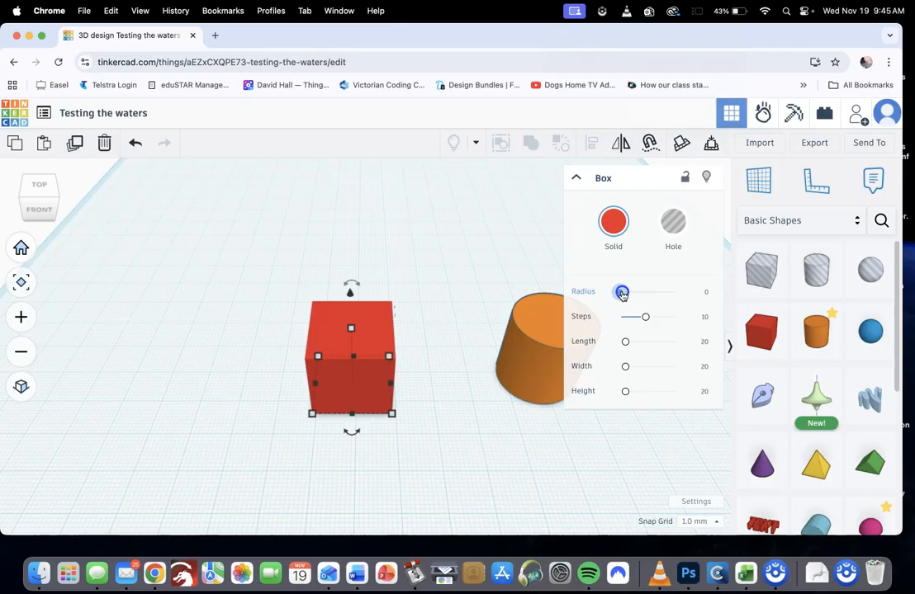
mouse_move(623, 295)
mouse_down()
mouse_move(687, 297)
mouse_move(620, 295)
mouse_up()
click(704, 295)
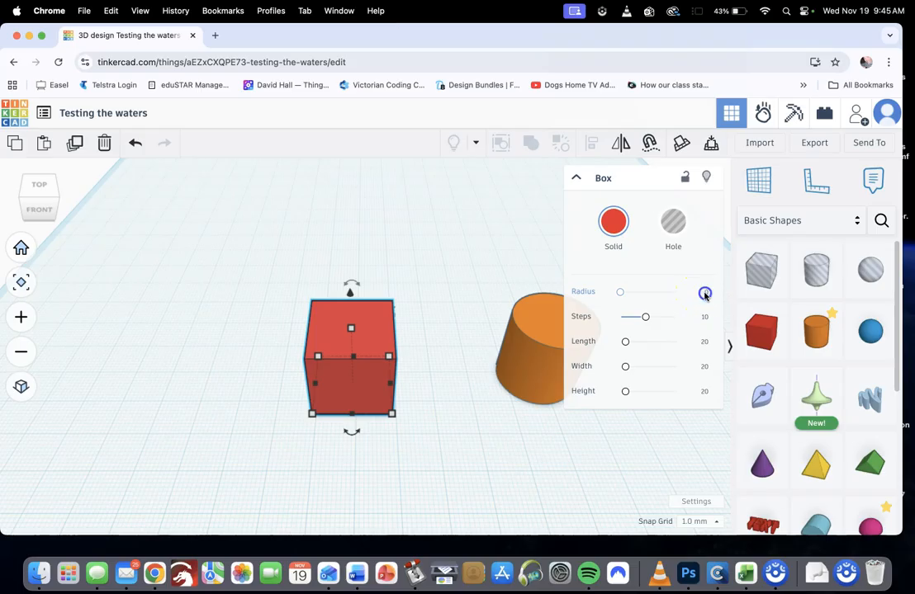
text(1)
click(632, 277)
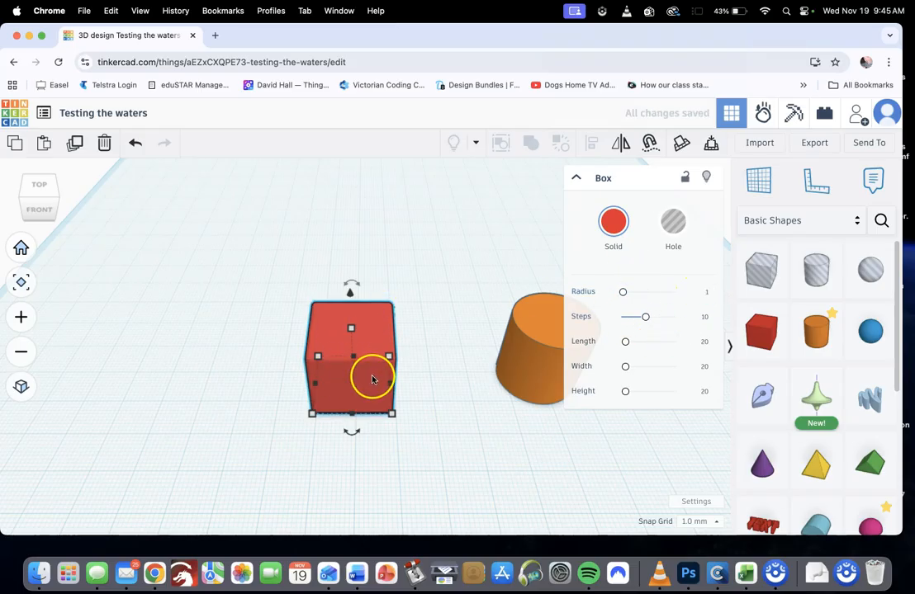
Compare the smoothness of the red box's rounded edges with Steps set to 1 and to 20
scroll(368, 375, up, 3)
scroll(368, 381, down, 1)
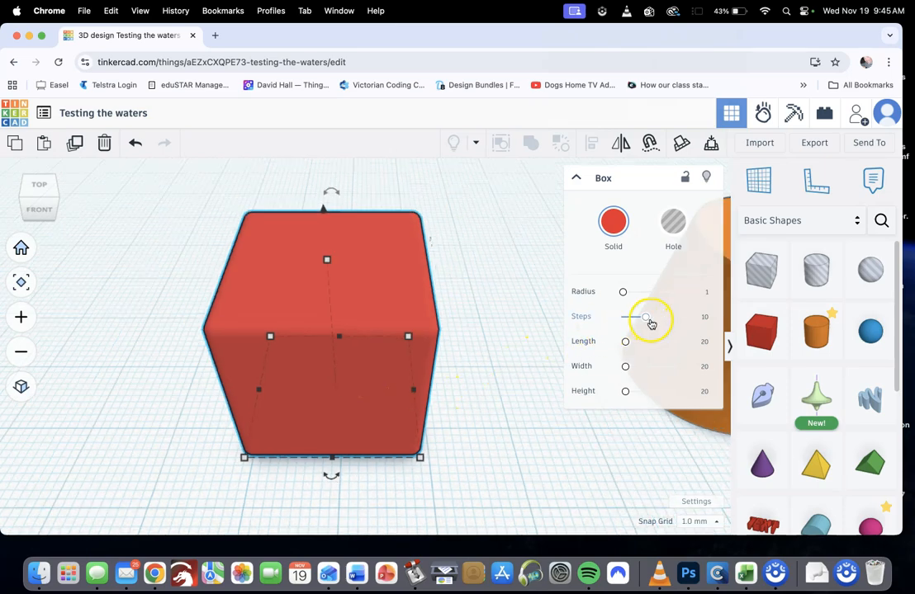
drag(641, 327, 619, 321)
scroll(408, 327, up, 2)
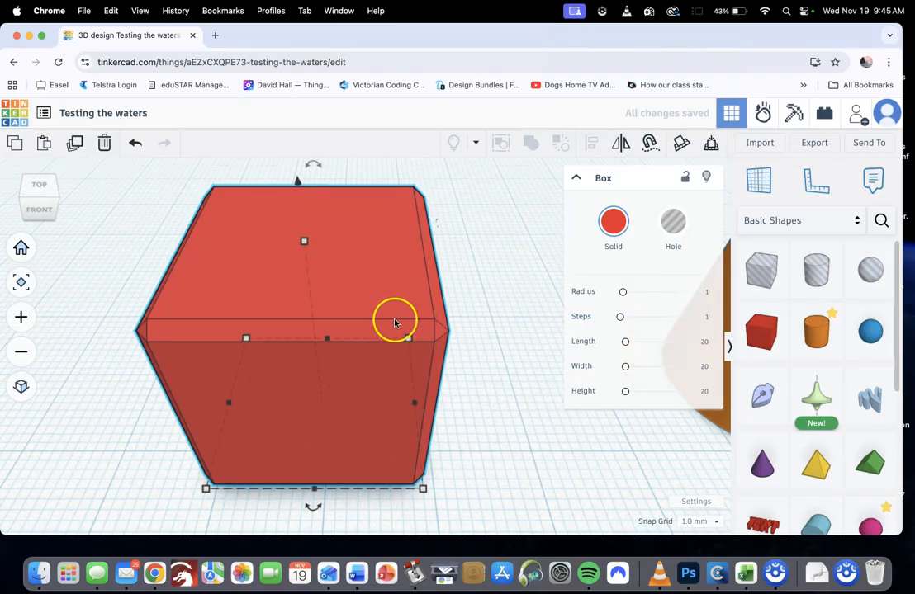
drag(621, 322, 680, 321)
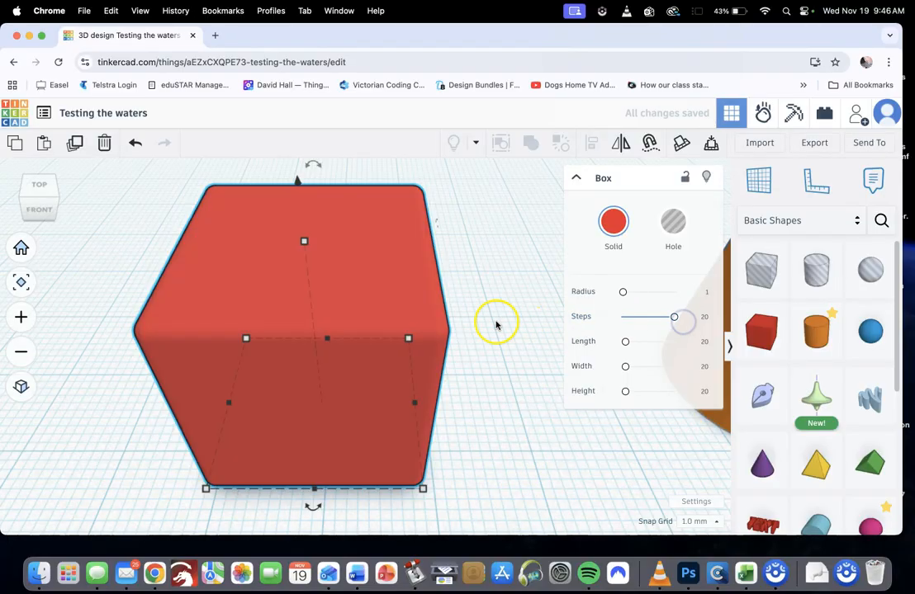
scroll(347, 326, up, 5)
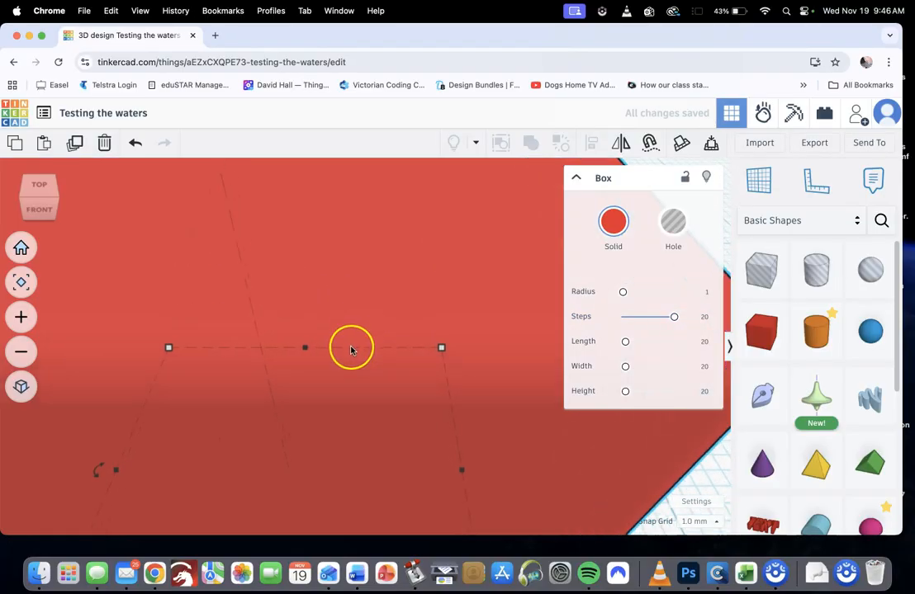
scroll(350, 350, up, 2)
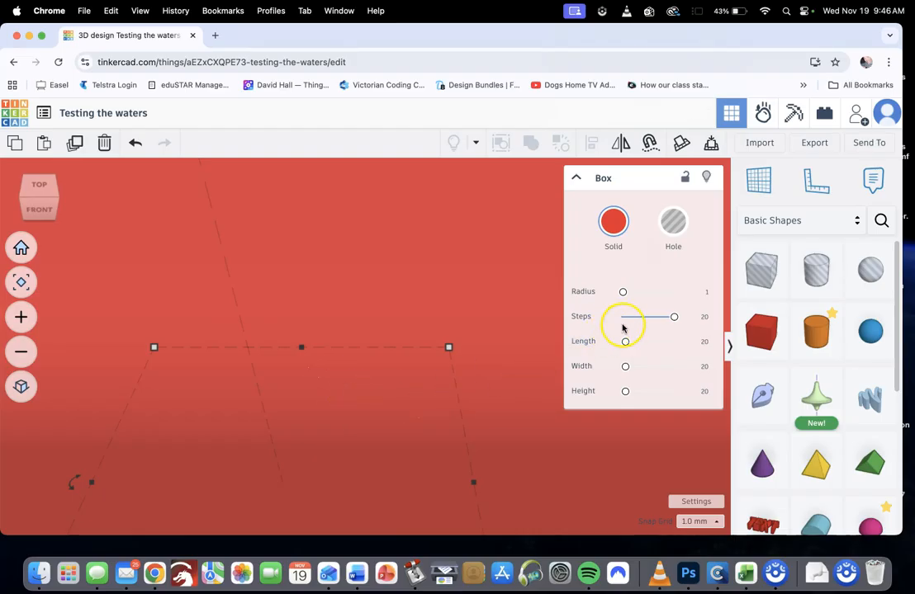
Lower the red box's Steps to 9, and raise them to 19 for smoother edges
drag(670, 321, 640, 317)
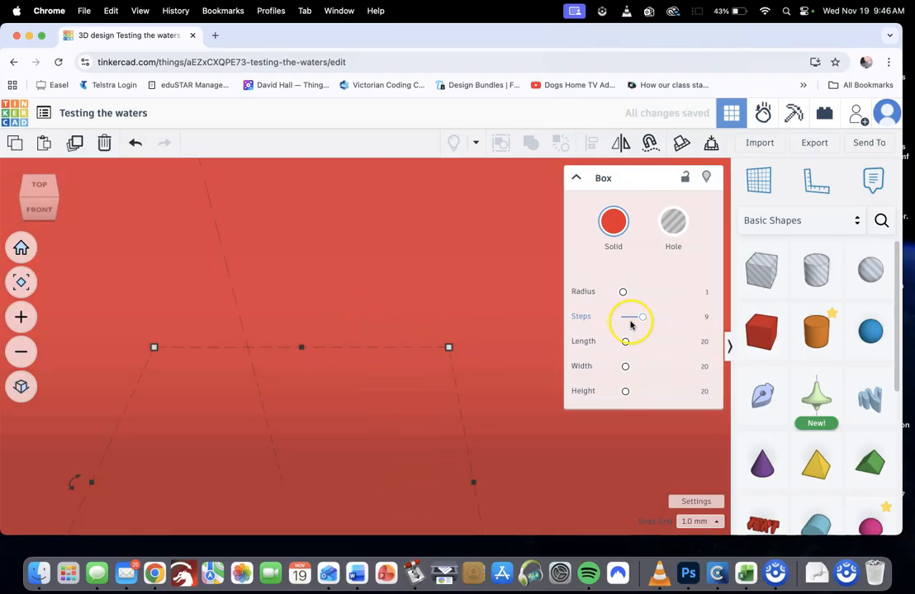
drag(642, 321, 691, 321)
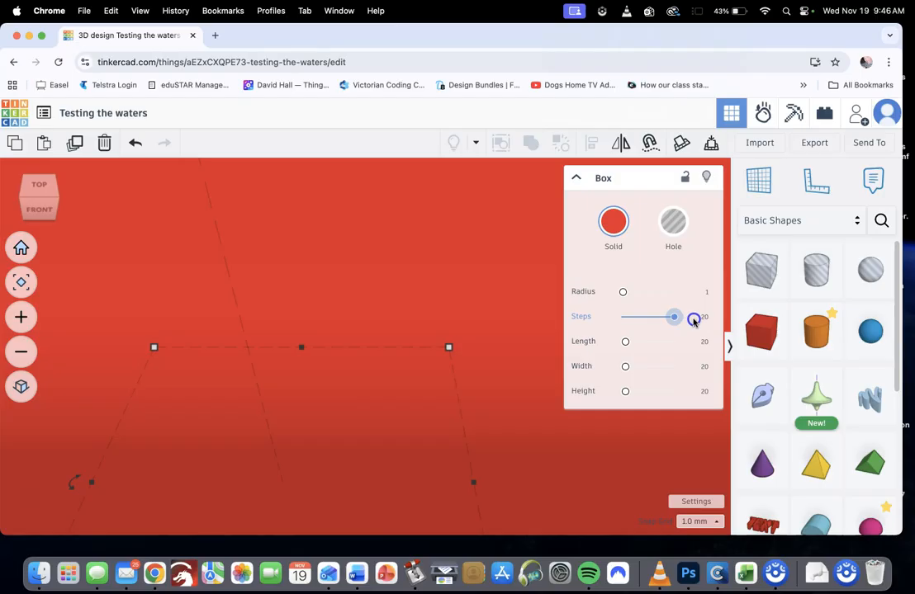
scroll(399, 327, down, 6)
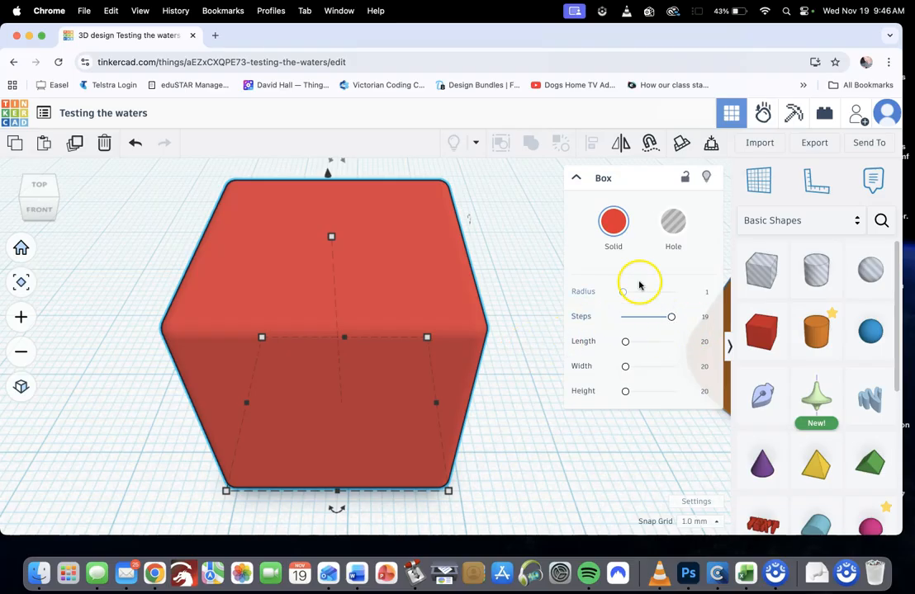
Collapse the shape inspector and move the orange cylinder about 17 mm closer to the red box
click(577, 179)
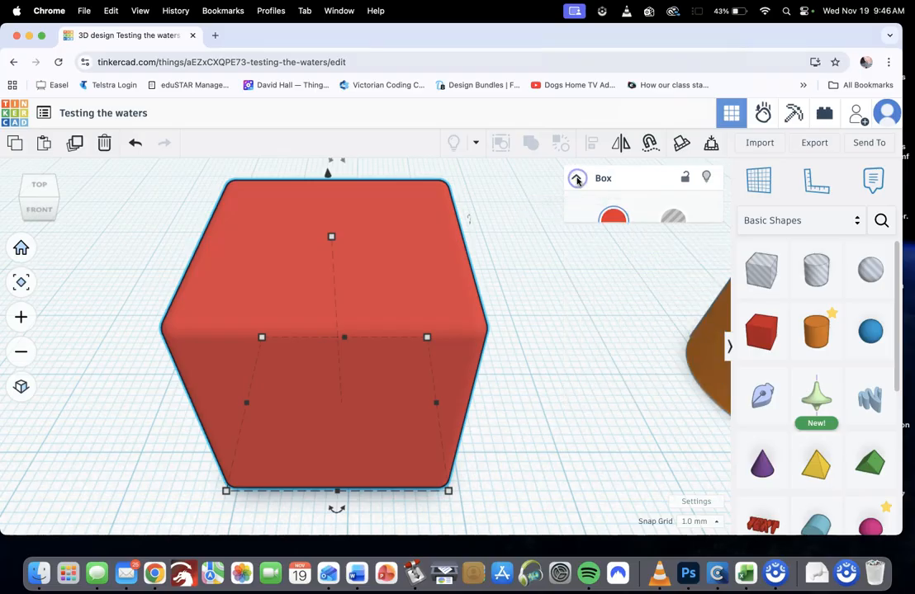
click(533, 324)
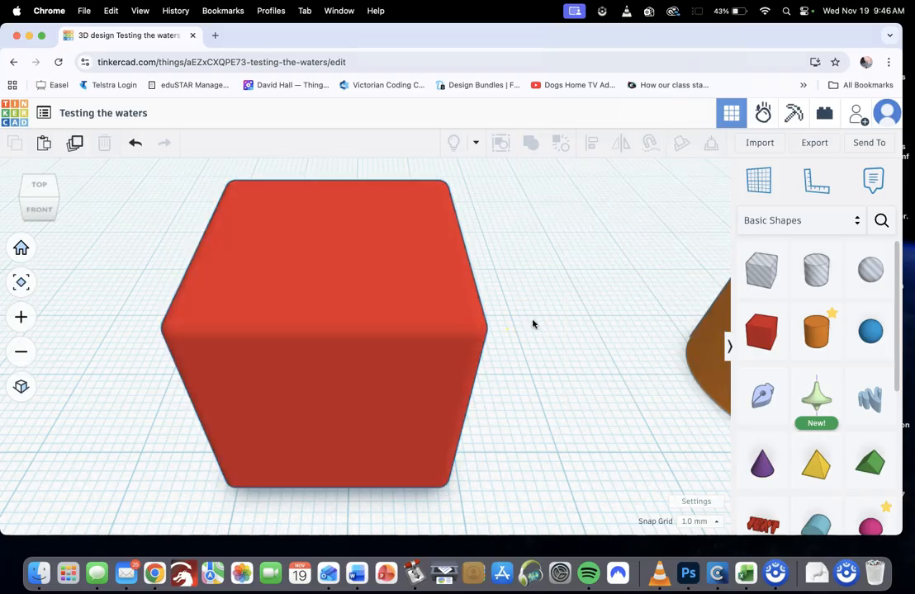
scroll(533, 324, down, 5)
drag(639, 321, 554, 327)
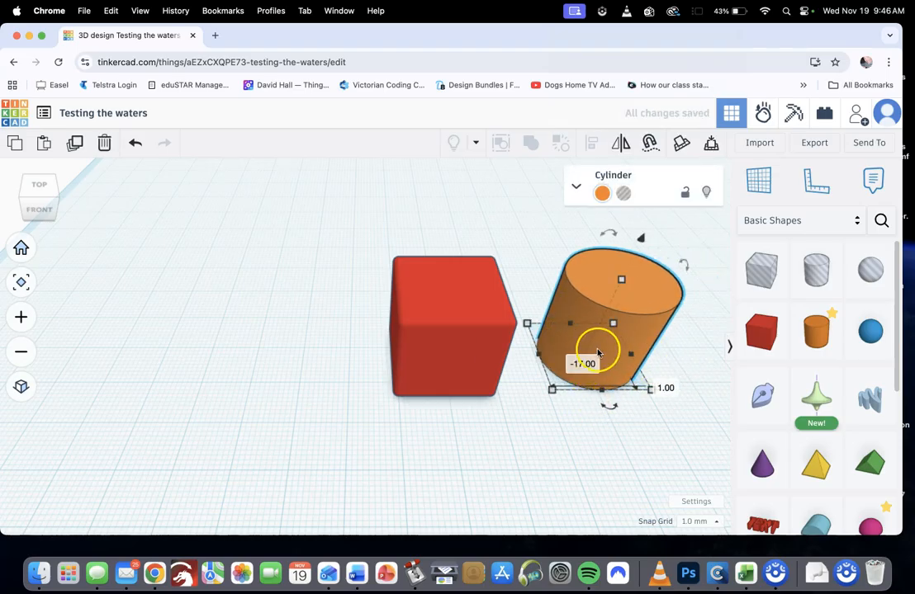
scroll(595, 353, up, 3)
scroll(597, 353, up, 2)
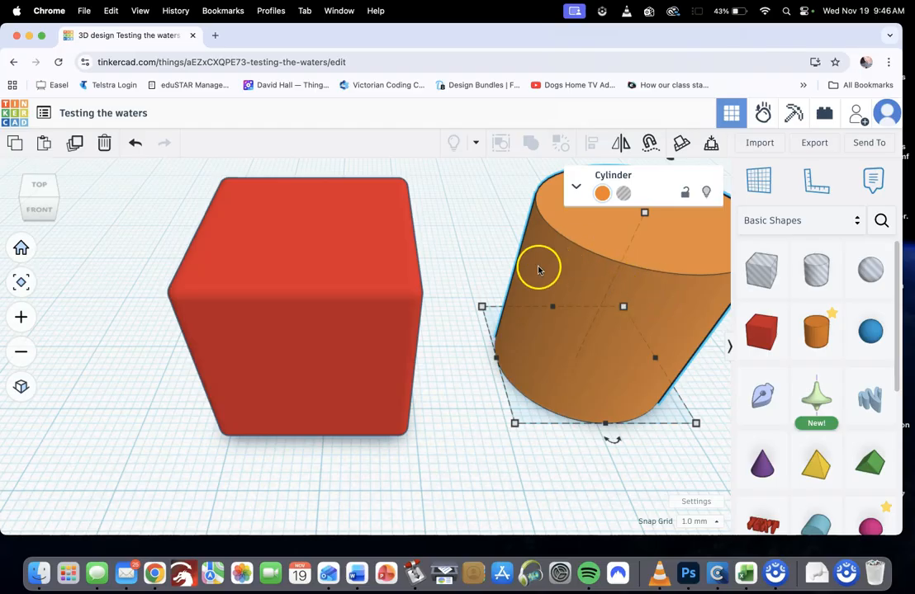
Expand the cylinder's inspector and set its Sides to 128 and its Segments to 10
click(576, 191)
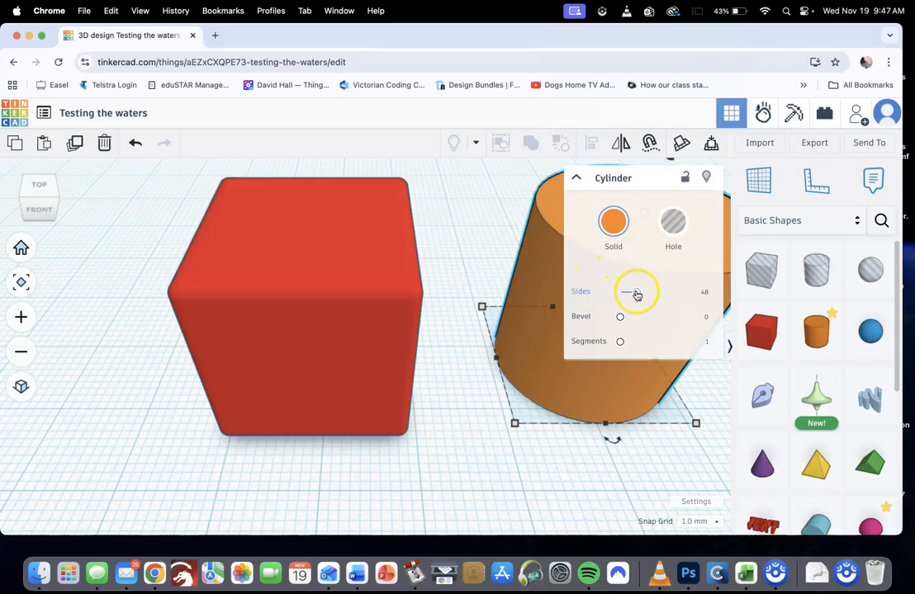
drag(635, 294, 682, 292)
click(634, 337)
drag(620, 343, 700, 345)
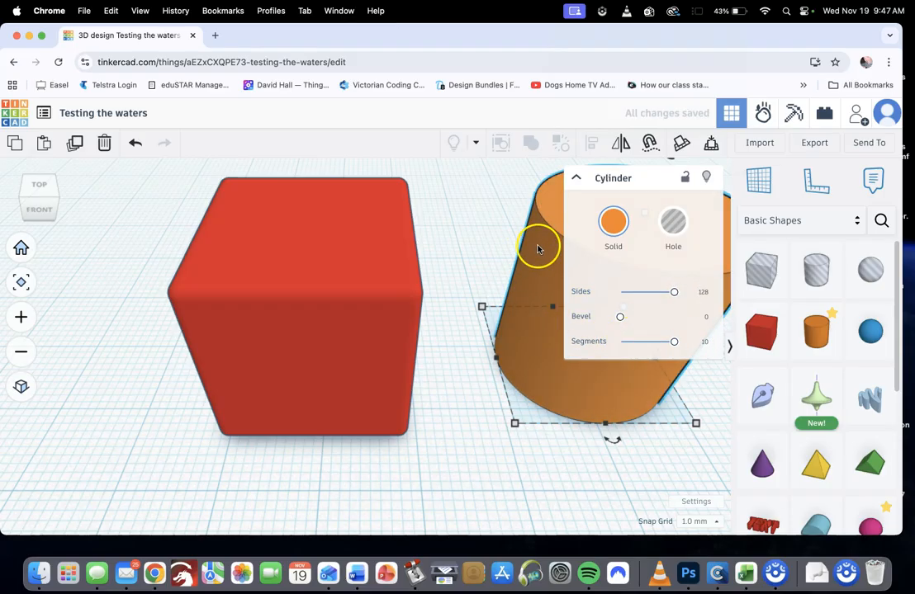
scroll(571, 397, up, 5)
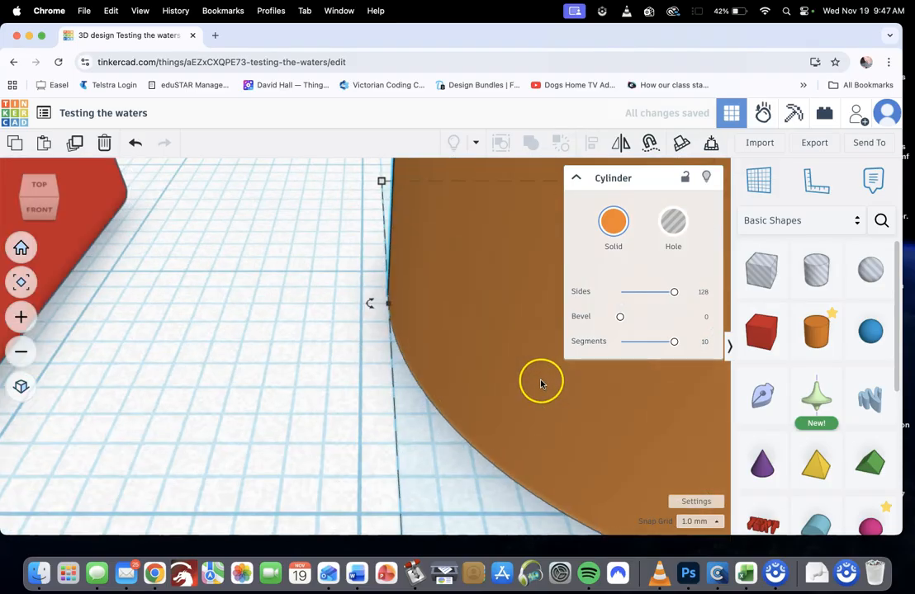
scroll(540, 382, down, 5)
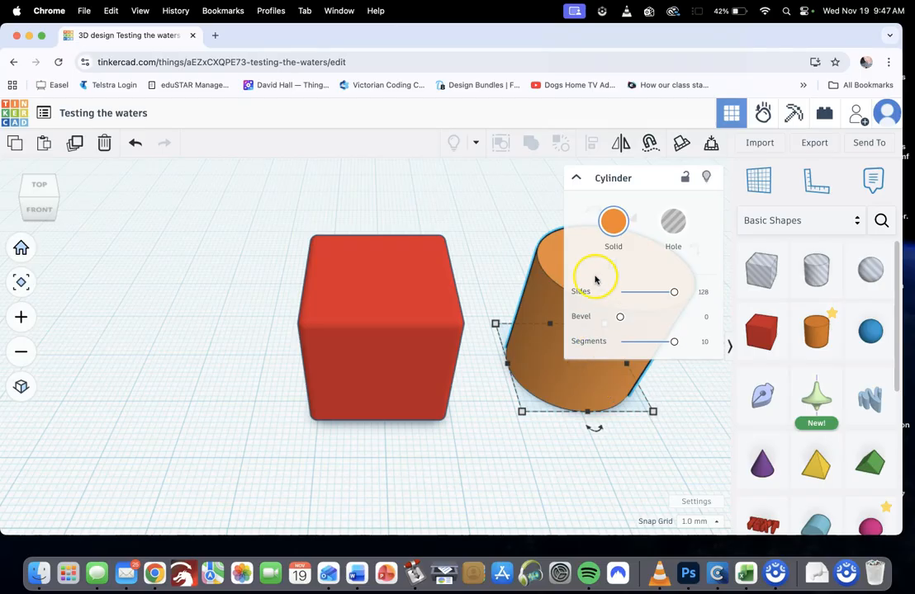
right_drag(488, 379, 359, 390)
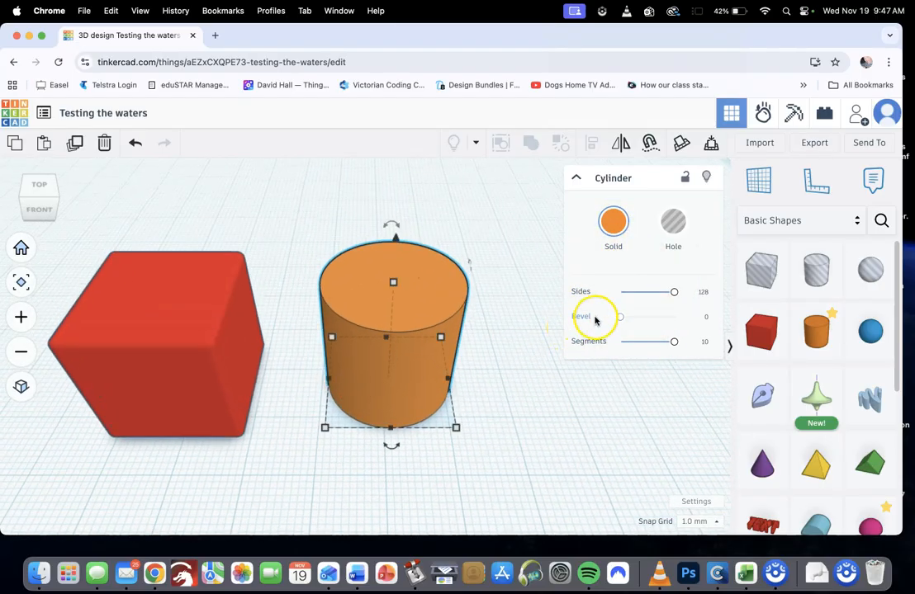
Round the orange cylinder's edges by raising its Bevel to 1.106
mouse_move(620, 322)
mouse_down()
mouse_move(698, 320)
mouse_move(629, 320)
mouse_move(636, 324)
mouse_up()
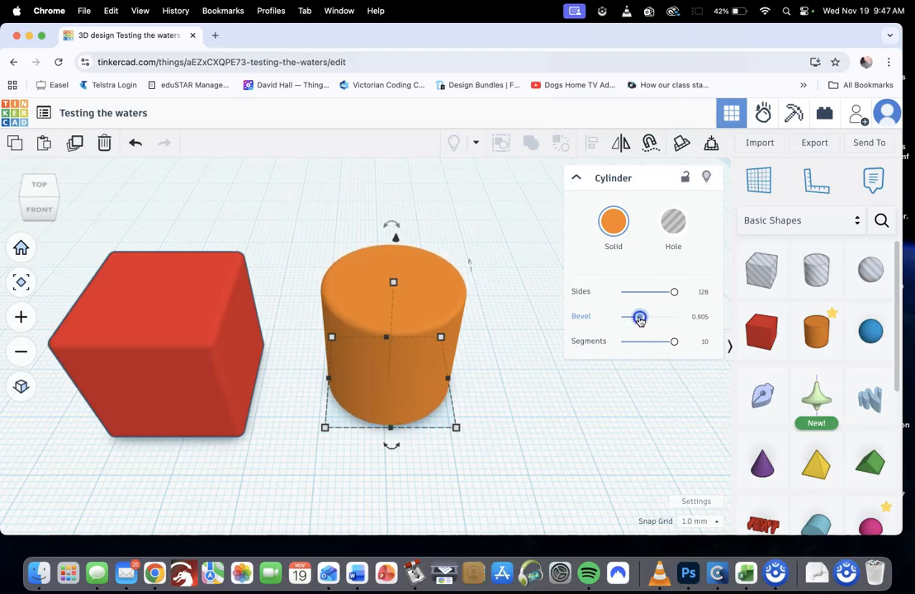
drag(643, 320, 645, 324)
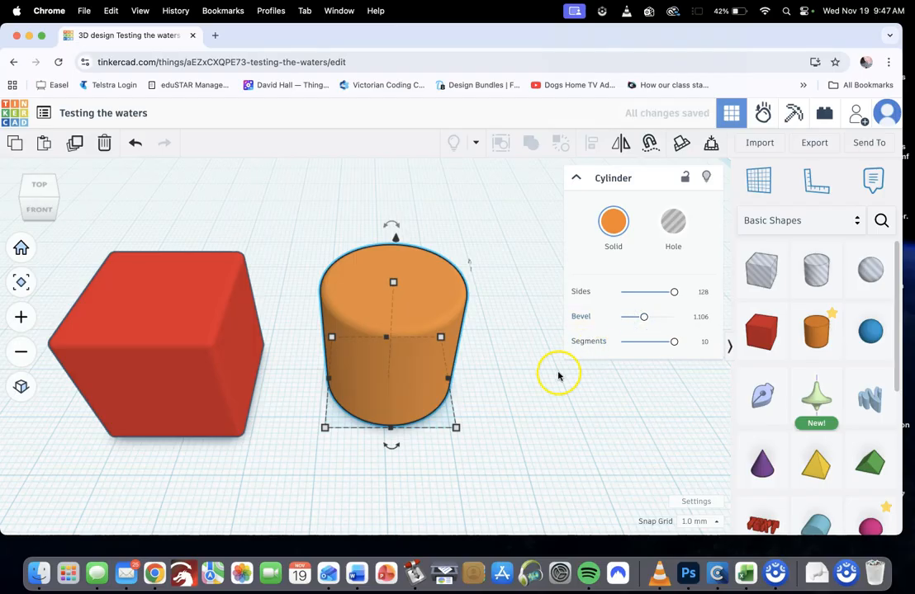
click(535, 398)
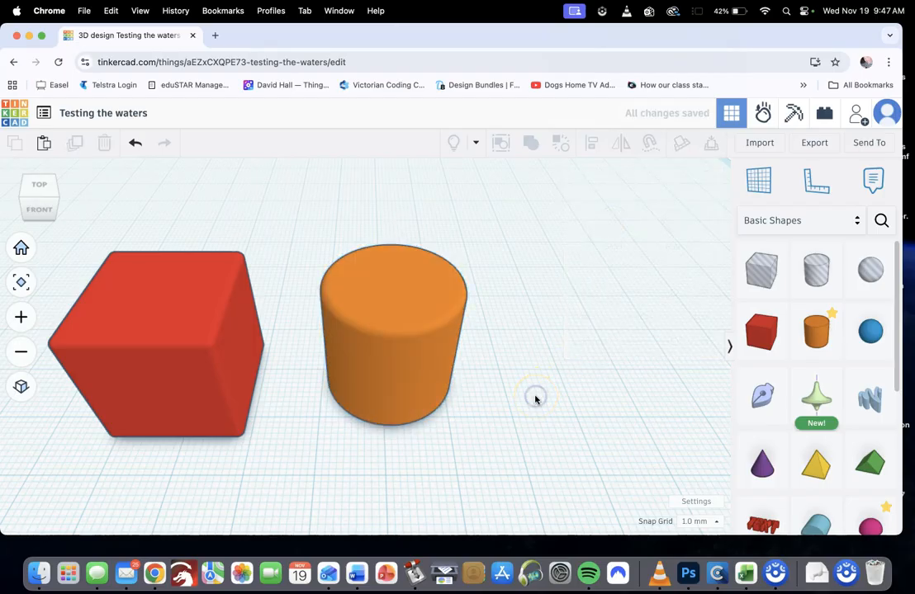
click(419, 367)
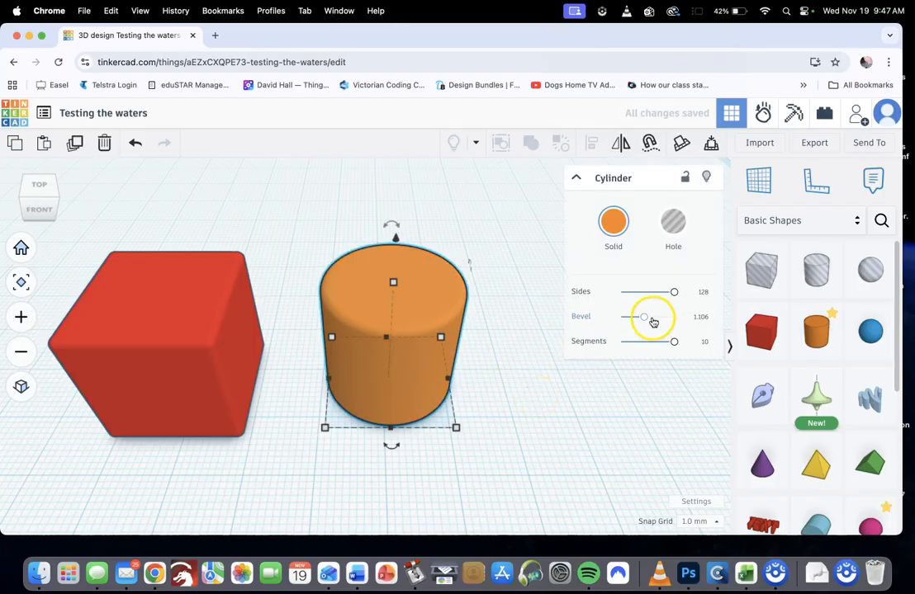
Increase the cylinder's Bevel to 2.198 and compare its properties with those of the red box
drag(645, 322, 660, 319)
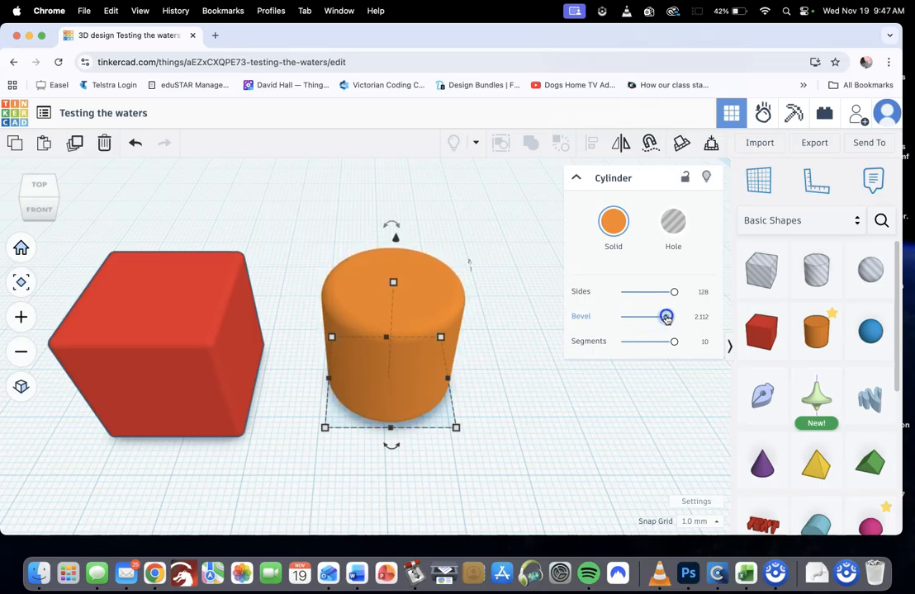
click(572, 408)
click(411, 351)
click(189, 357)
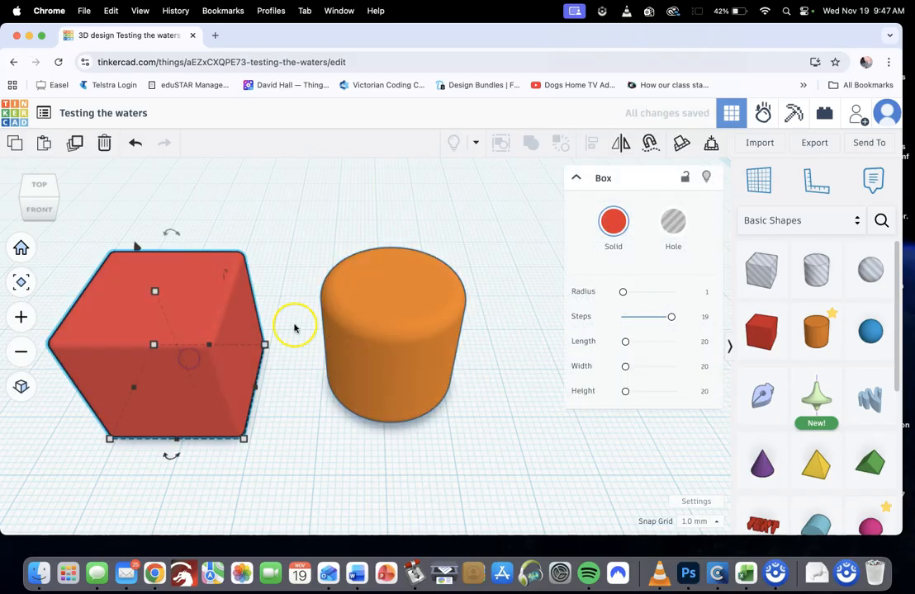
click(418, 325)
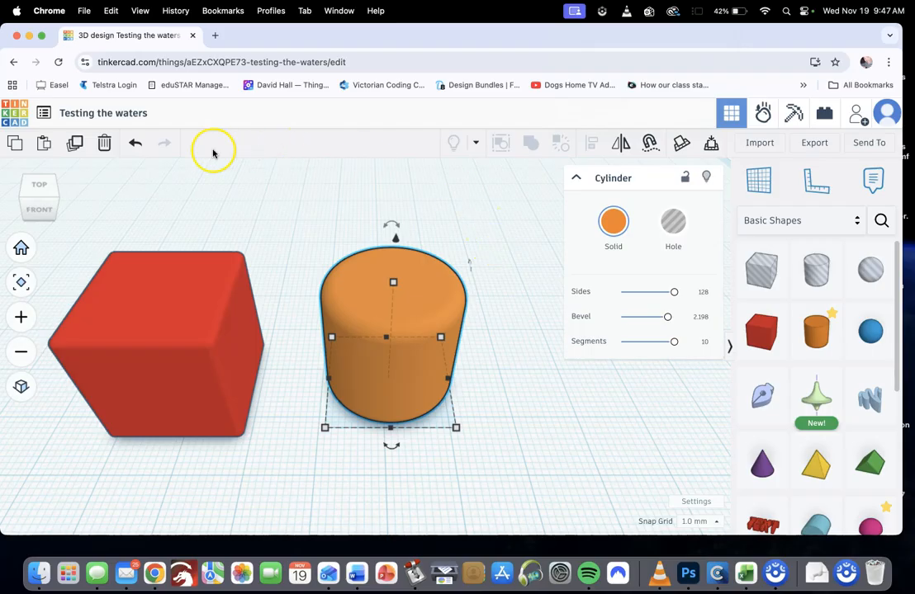
Undo the three Bevel changes on the cylinder
click(136, 145)
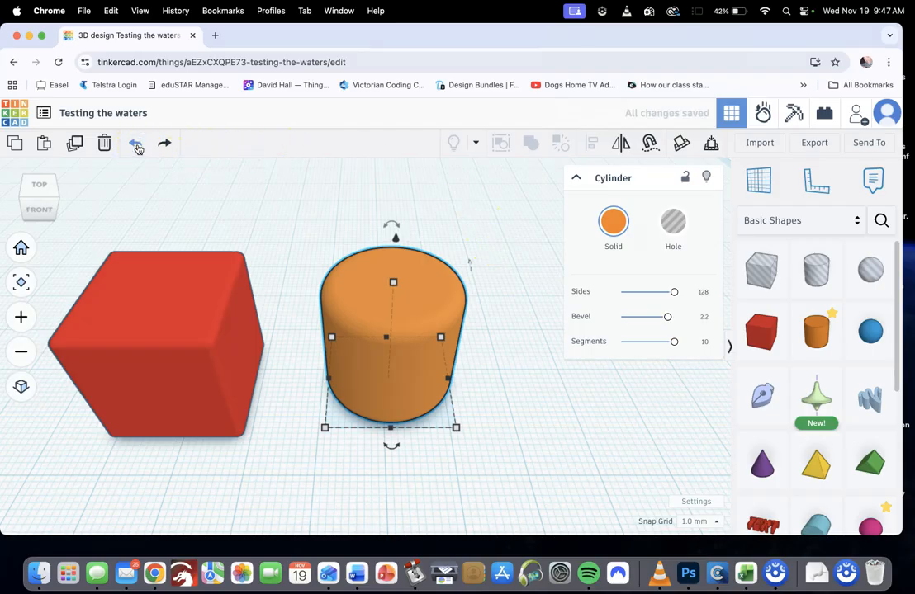
click(137, 146)
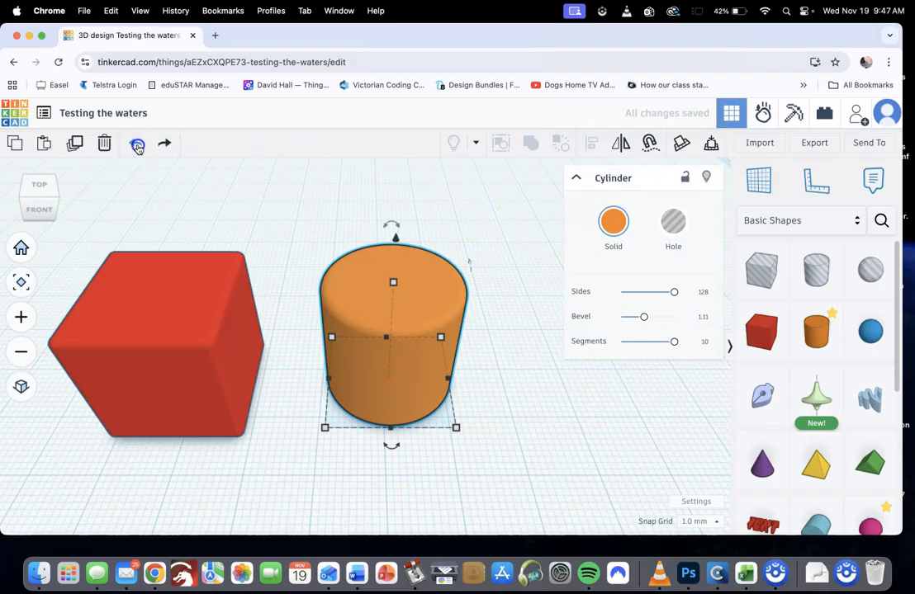
click(137, 146)
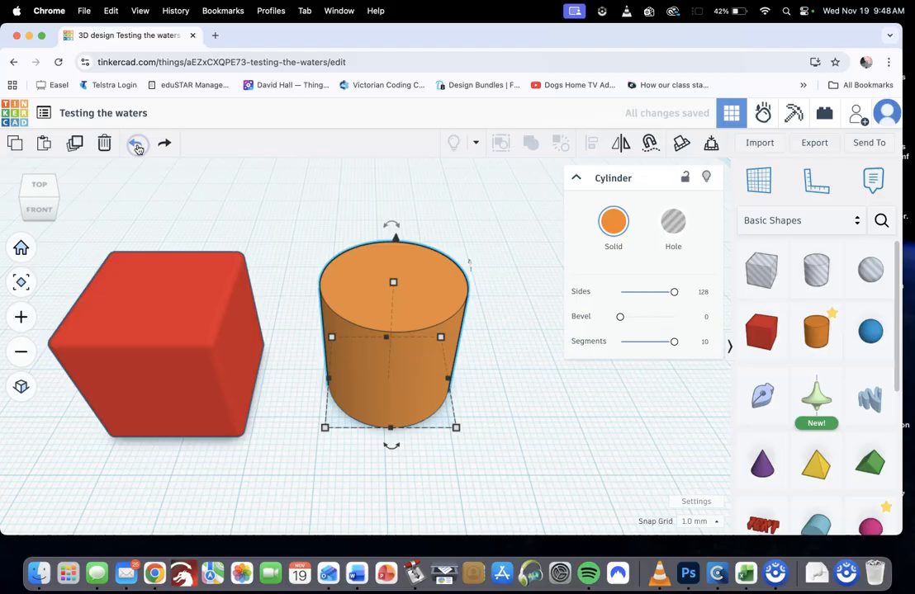
Set the orange cylinder's Bevel to exactly 1 to match the red box's edge radius
click(201, 333)
click(280, 381)
right_drag(306, 414, 380, 426)
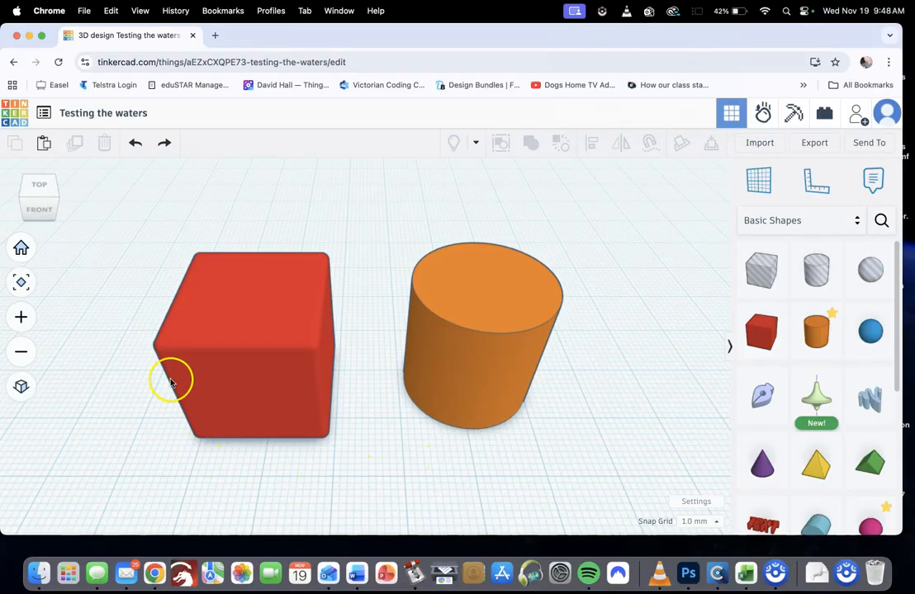
click(470, 333)
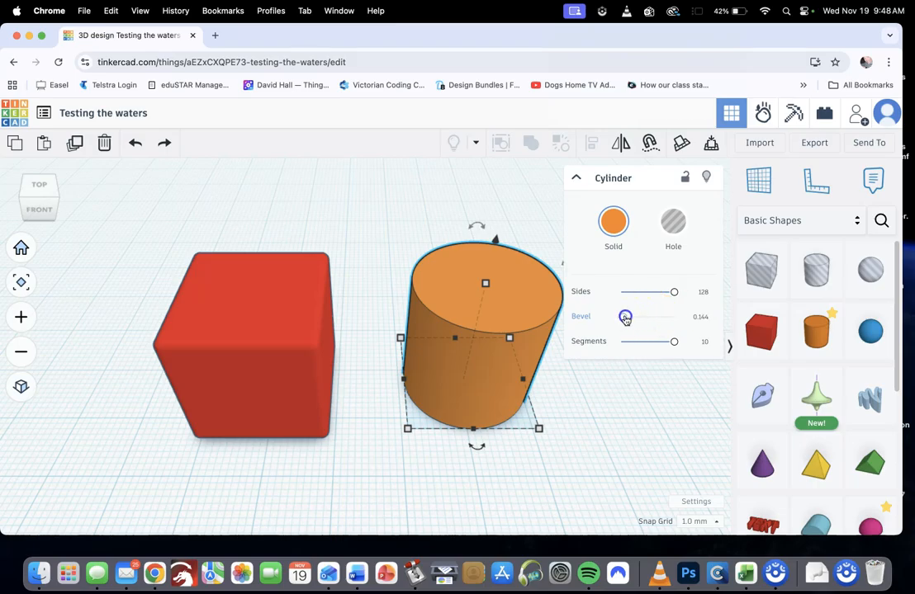
click(698, 317)
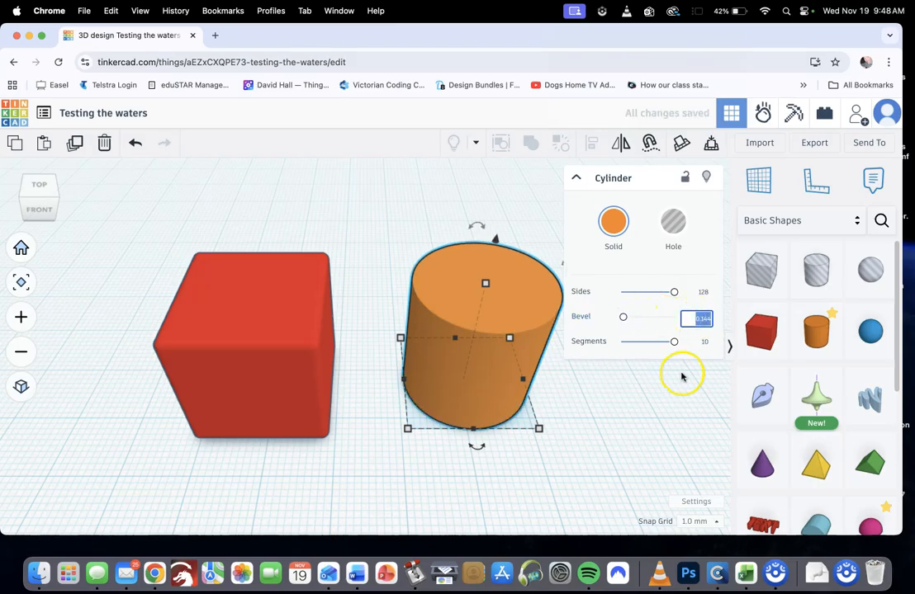
text(1)
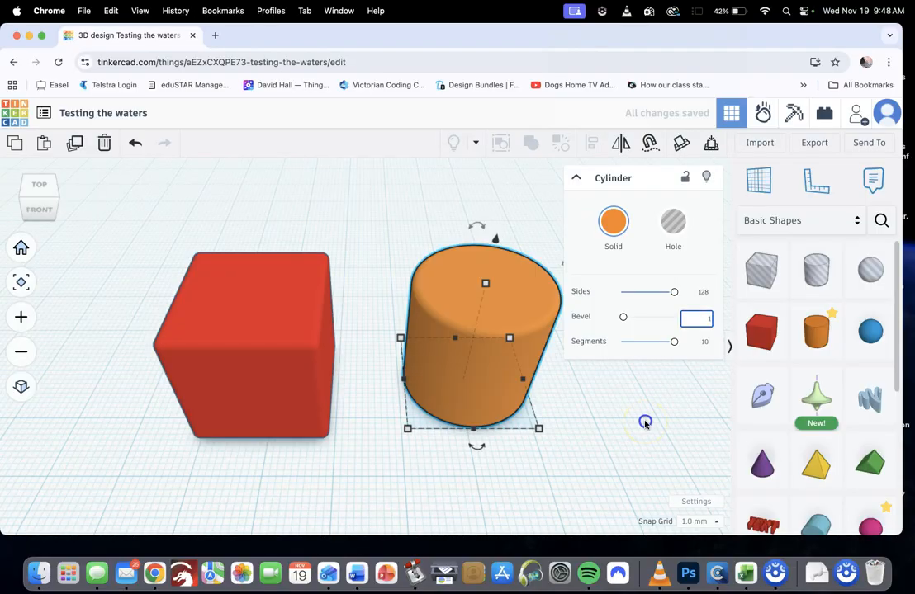
click(646, 423)
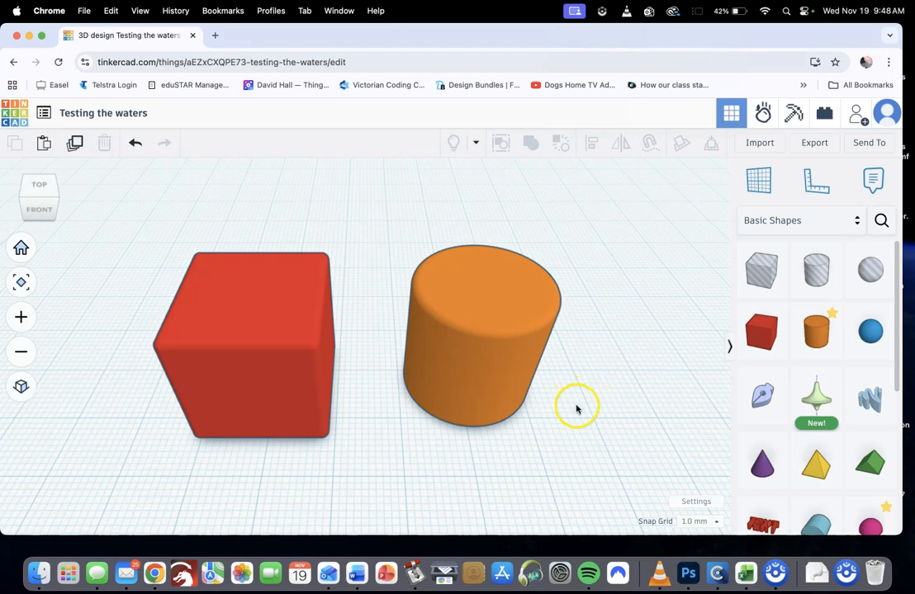
Combine the separate red box and orange cylinder into a Union Group
scroll(574, 413, down, 8)
middle_drag(510, 415, 514, 436)
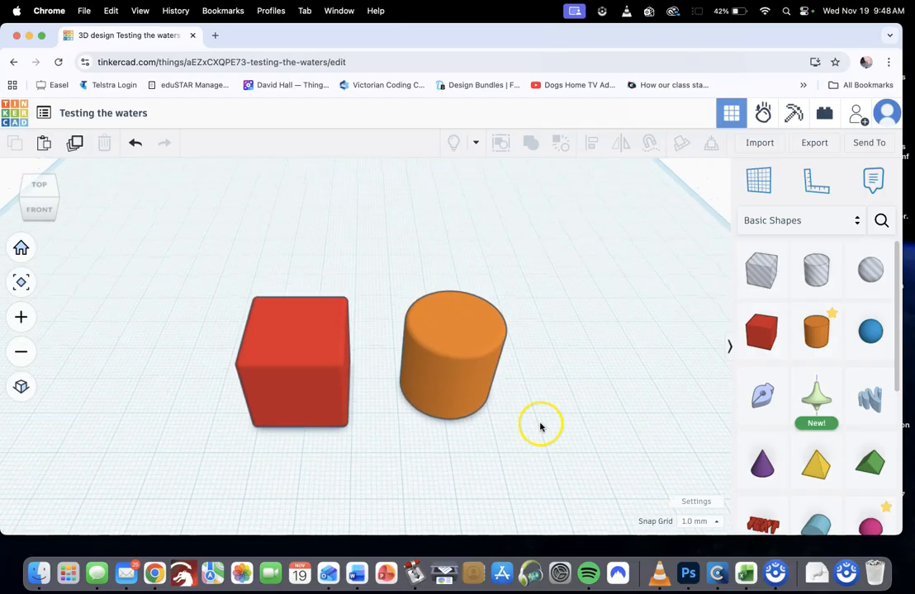
drag(183, 276, 549, 455)
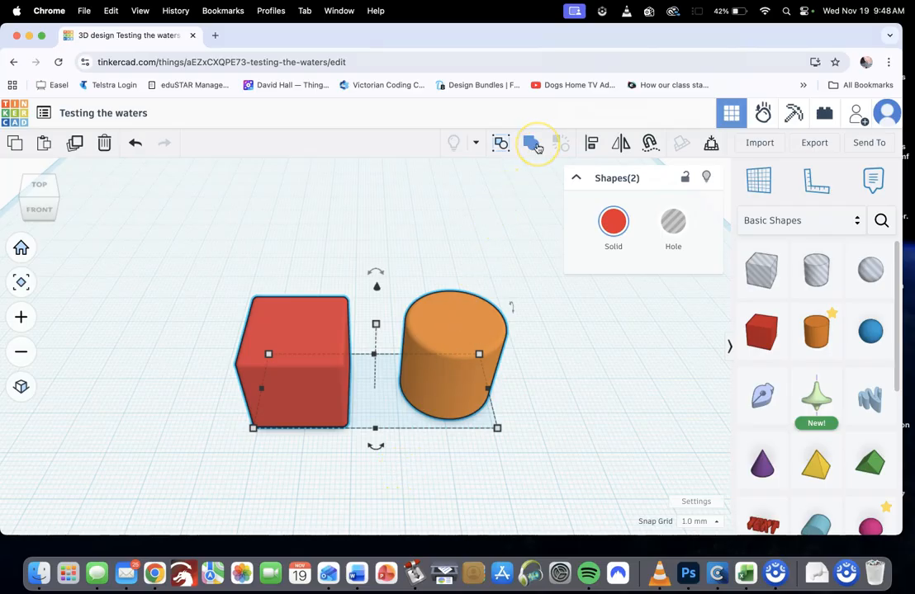
click(534, 144)
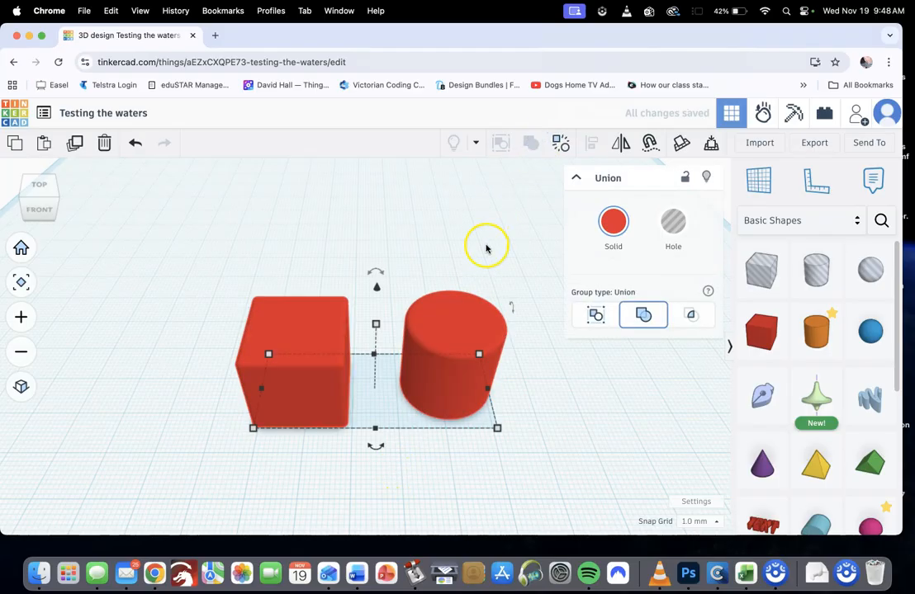
Move the grouped box and cylinder together slightly back and to the left, and reselect the group
click(549, 411)
drag(452, 388, 436, 375)
click(521, 381)
drag(516, 445, 396, 427)
click(433, 367)
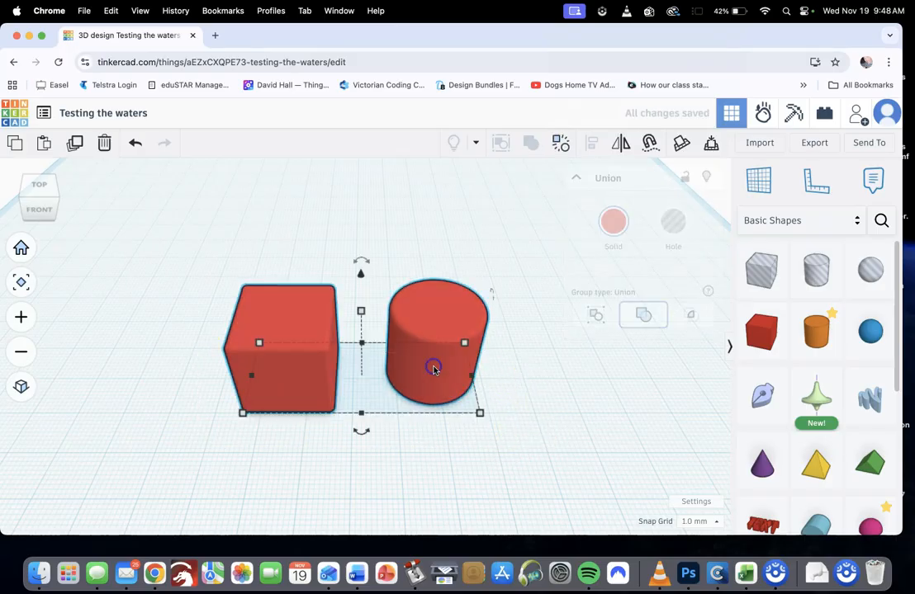
click(521, 383)
click(462, 368)
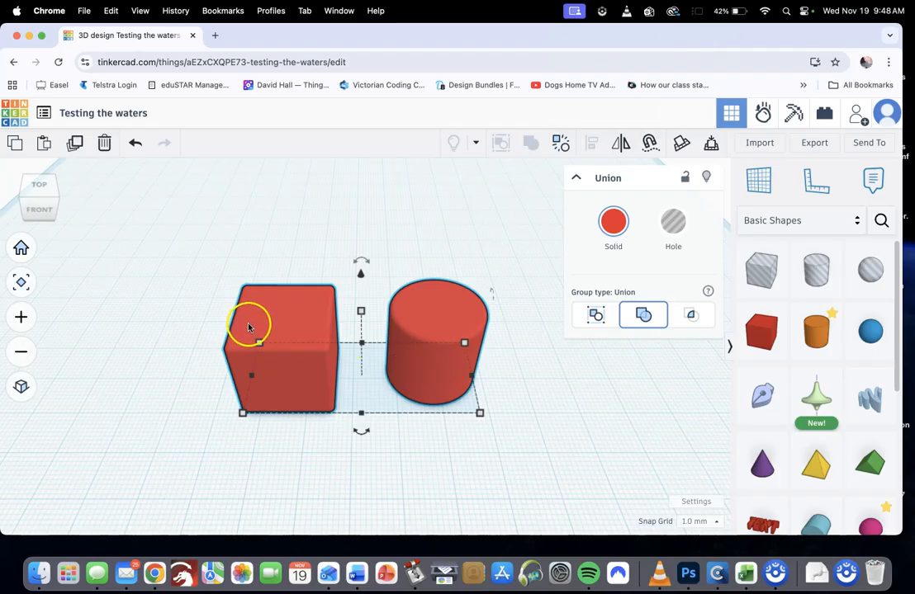
Ungroup the box and cylinder, and nudge the cylinder on its own
click(561, 151)
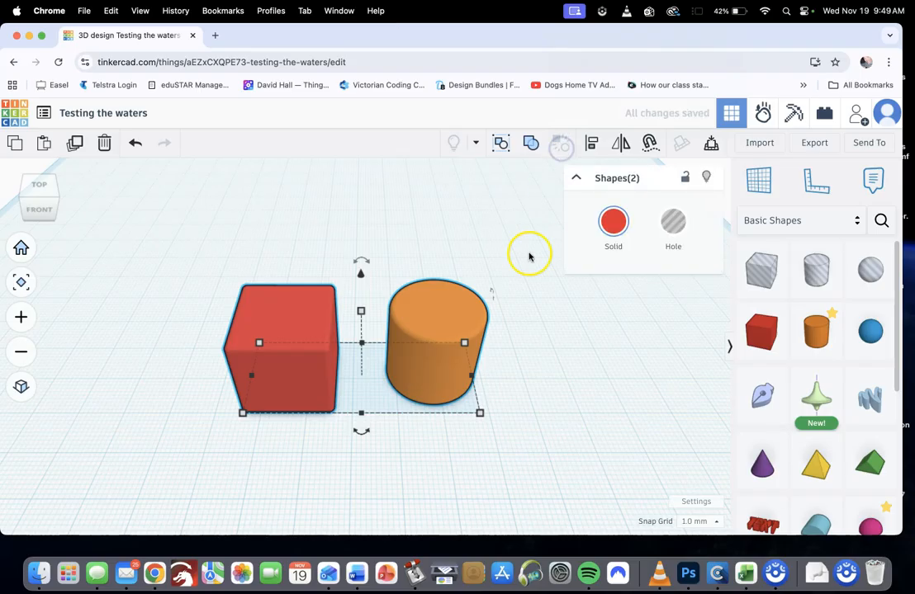
click(531, 317)
mouse_move(424, 362)
mouse_down()
mouse_move(477, 363)
mouse_move(429, 367)
mouse_up()
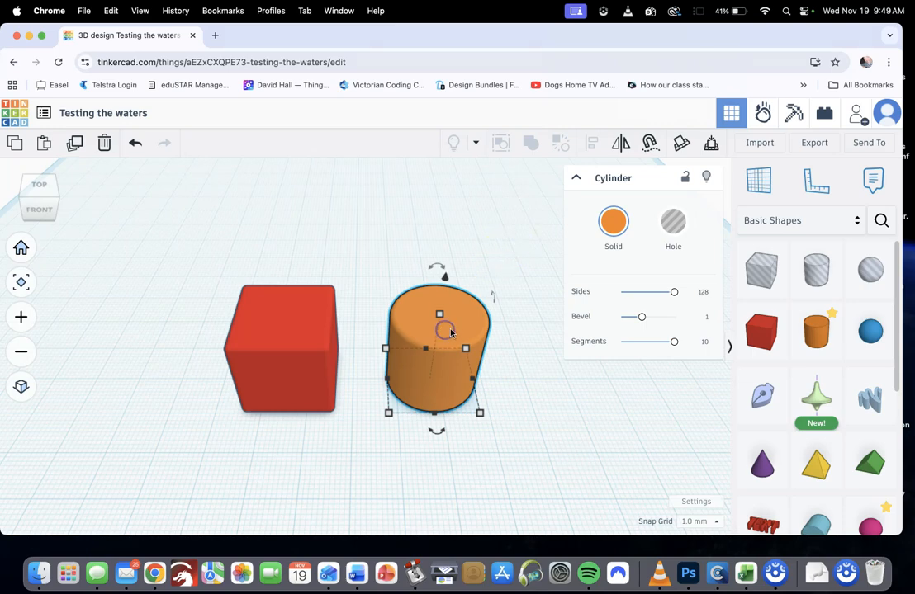
click(536, 376)
Slide the orange cylinder into the red box so they overlap, and join both shapes as a Union Group
drag(452, 367, 360, 370)
right_drag(446, 331, 459, 356)
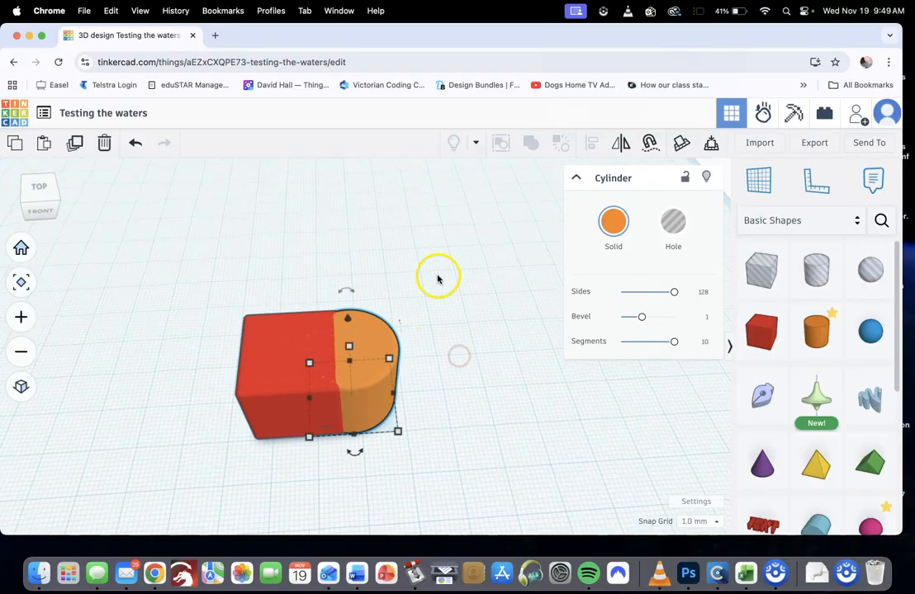
drag(421, 302, 203, 432)
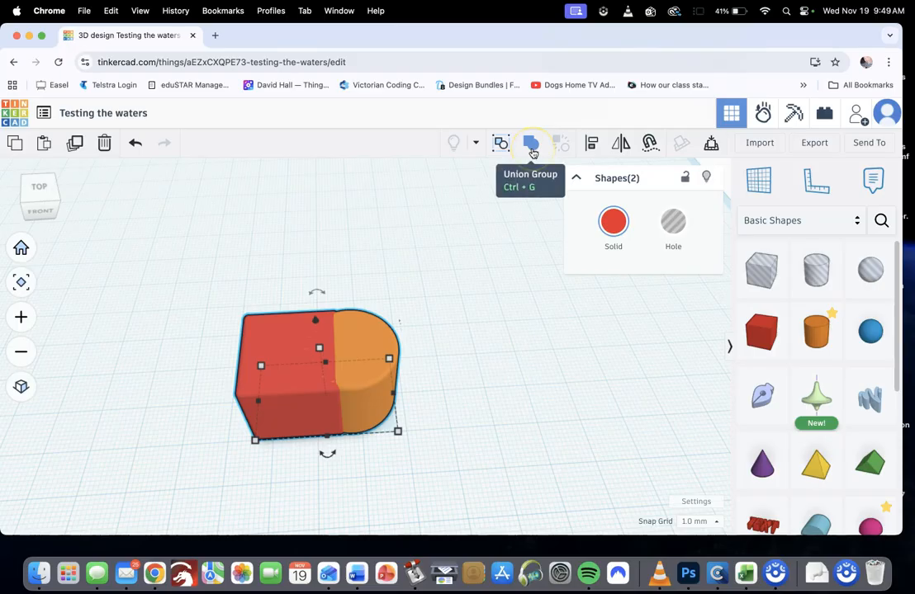
click(531, 147)
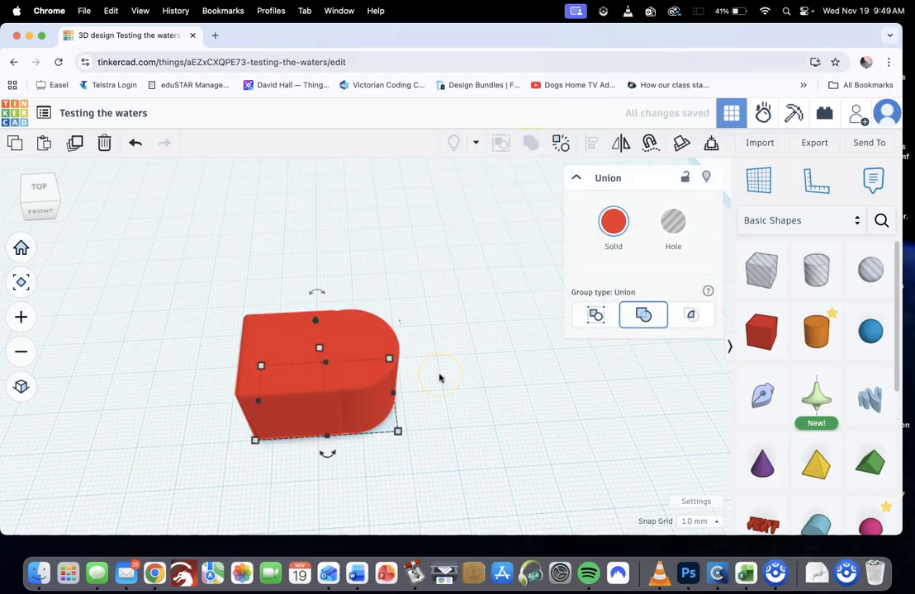
Move the joined shape about 4 mm right and 5 mm back, and shift it slightly further
scroll(428, 389, up, 5)
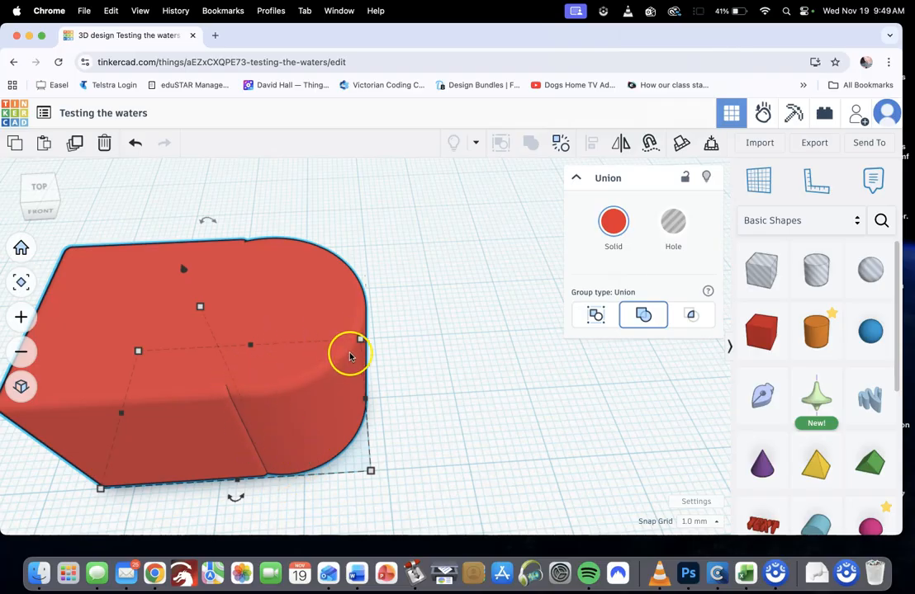
drag(301, 384, 346, 337)
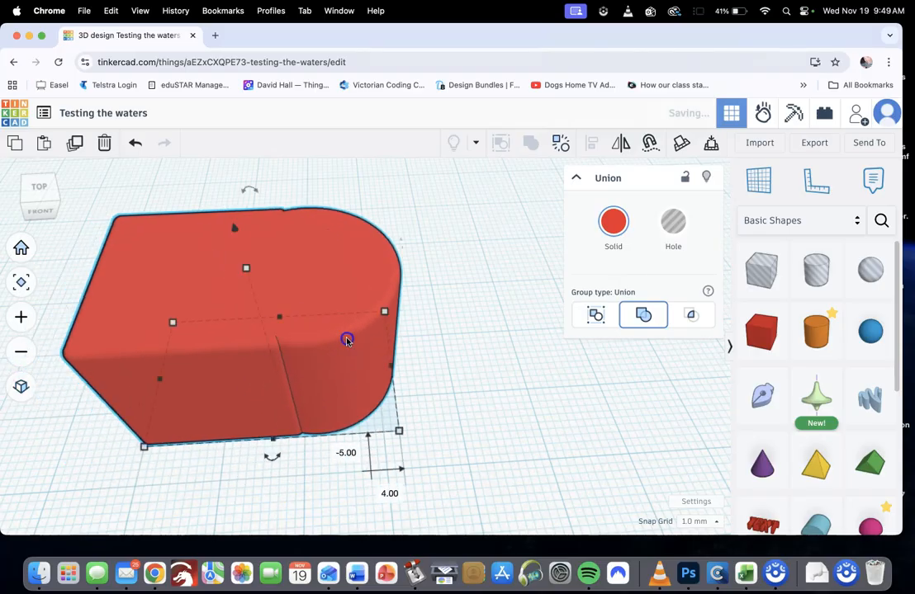
drag(282, 363, 246, 343)
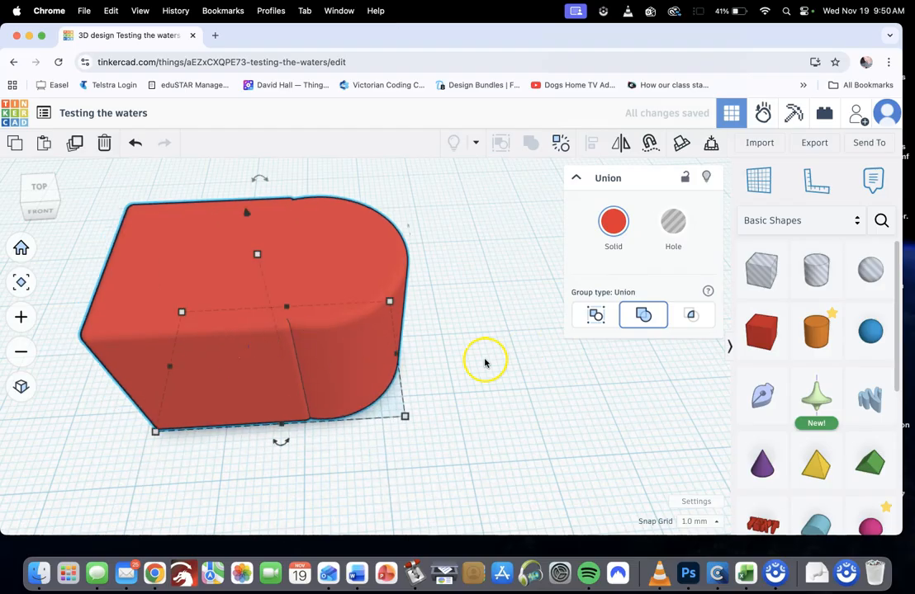
scroll(488, 369, down, 3)
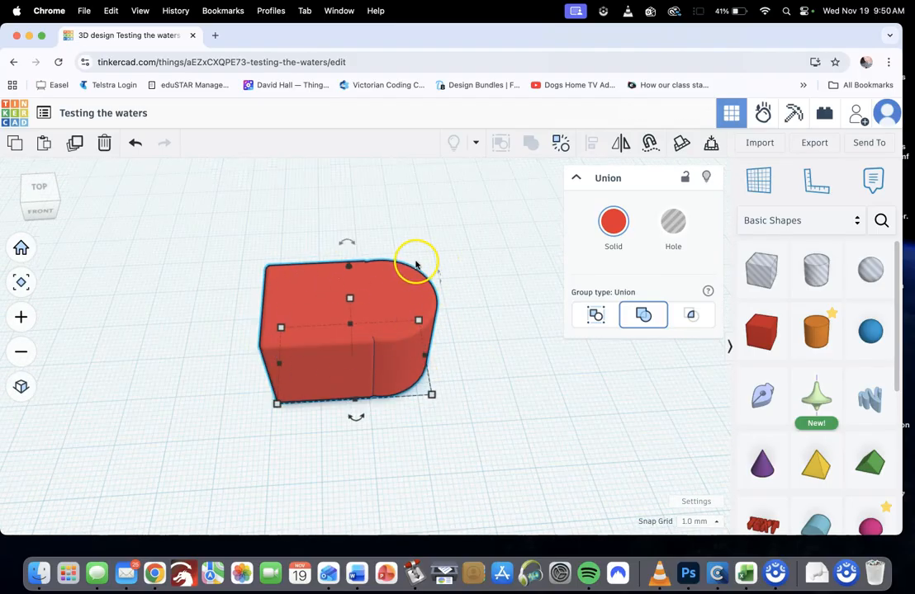
Ungroup the joined shape and move the orange cylinder 15 mm away, clear of the red box
mouse_move(280, 328)
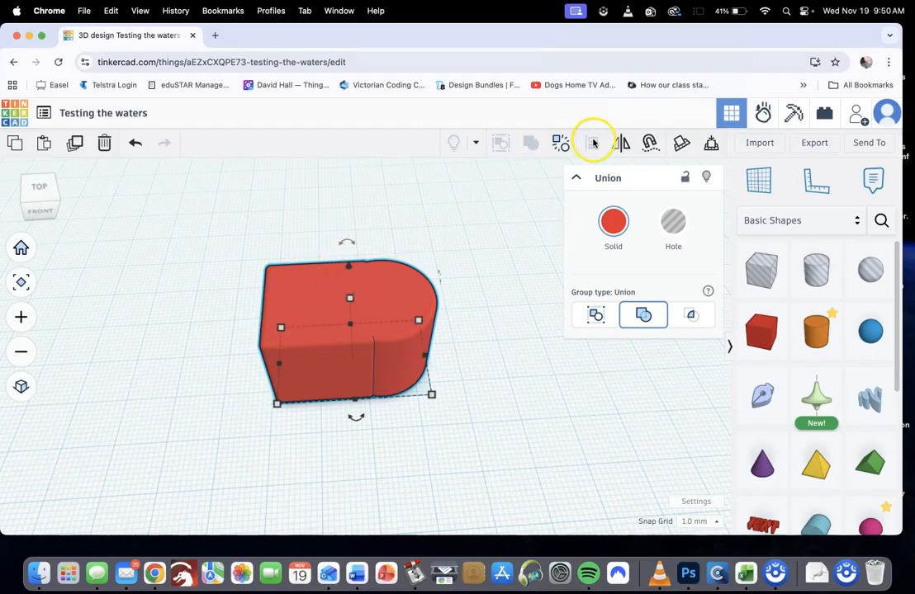
click(562, 148)
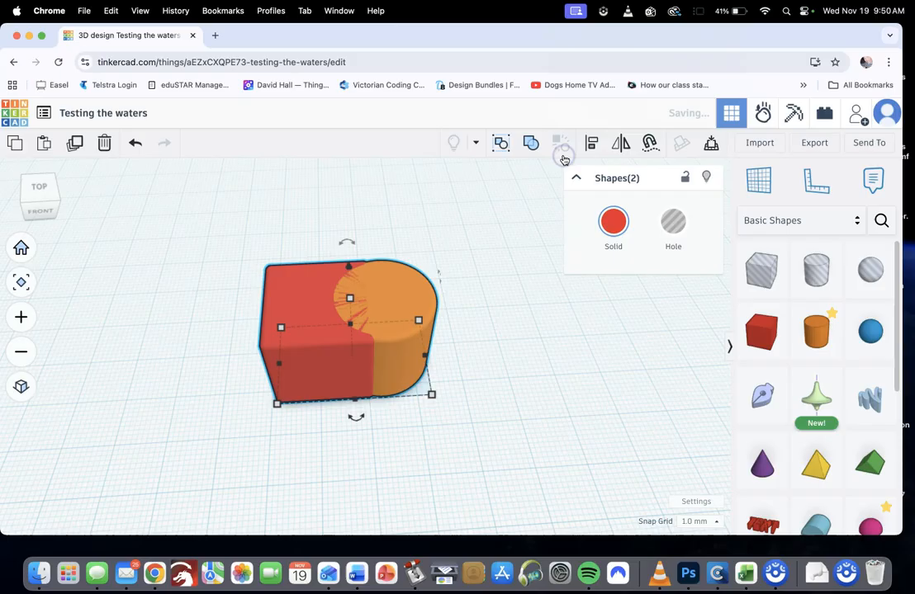
click(469, 280)
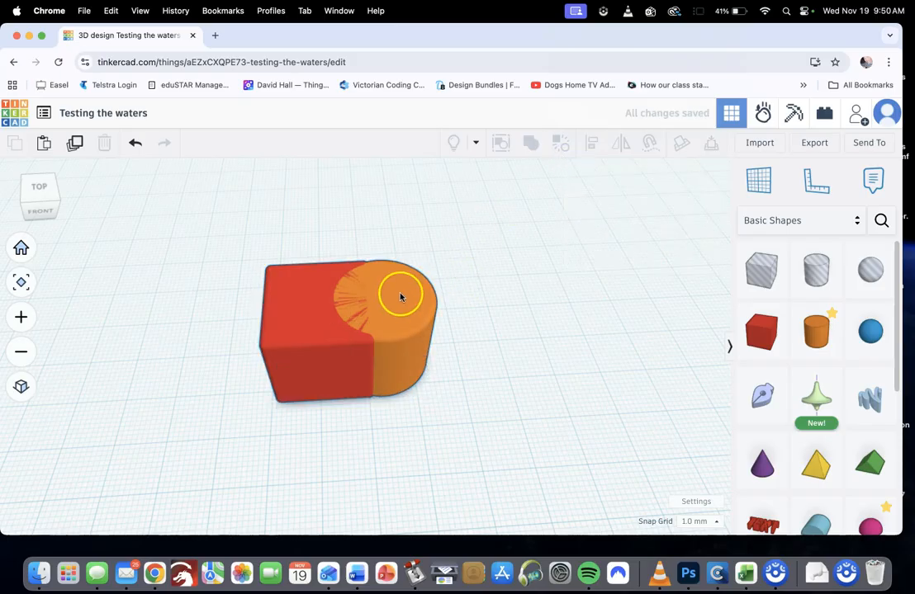
drag(401, 298, 475, 293)
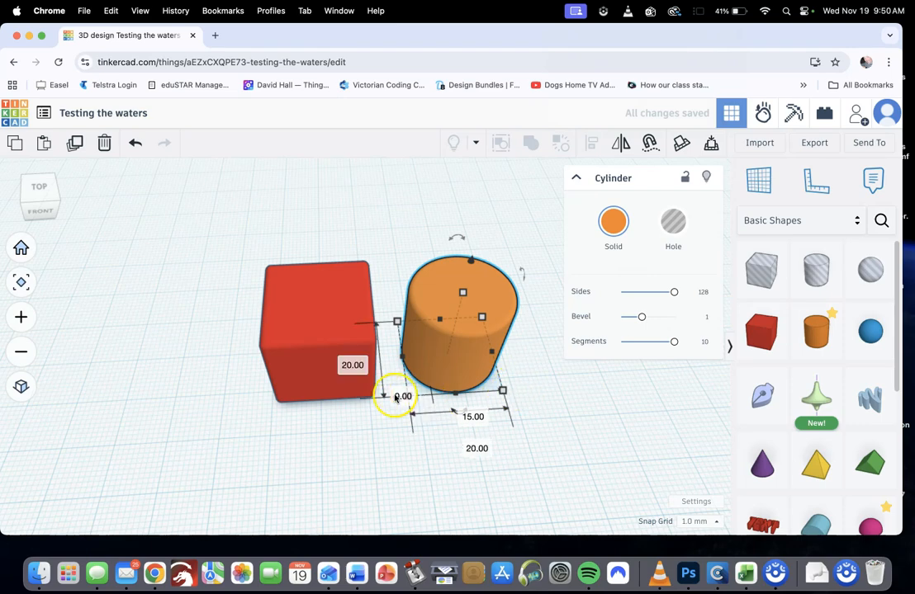
click(358, 419)
Select the orange cylinder, bring up its base dimensions, and set its front-to-back length to 23 mm
right_drag(388, 433, 378, 419)
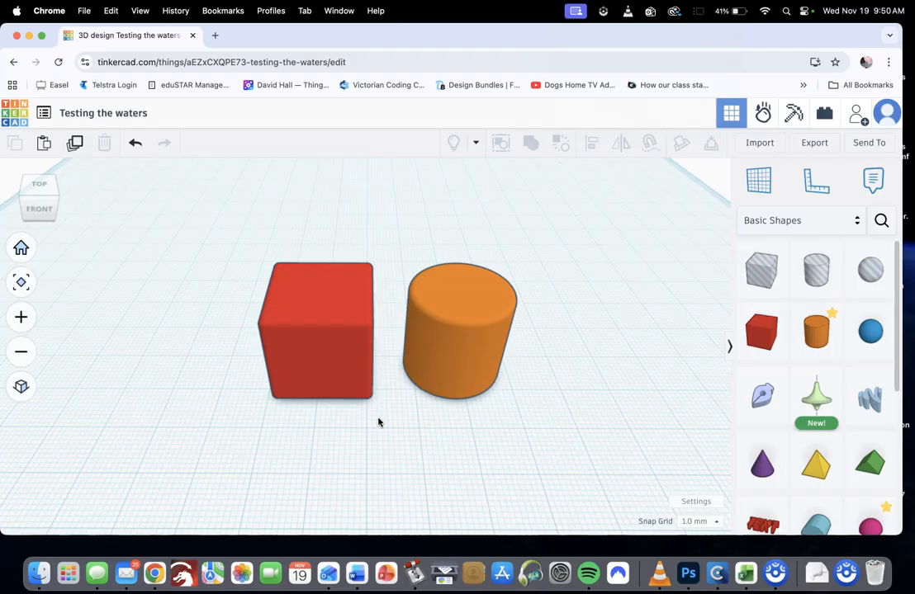
click(457, 379)
click(452, 369)
mouse_move(408, 402)
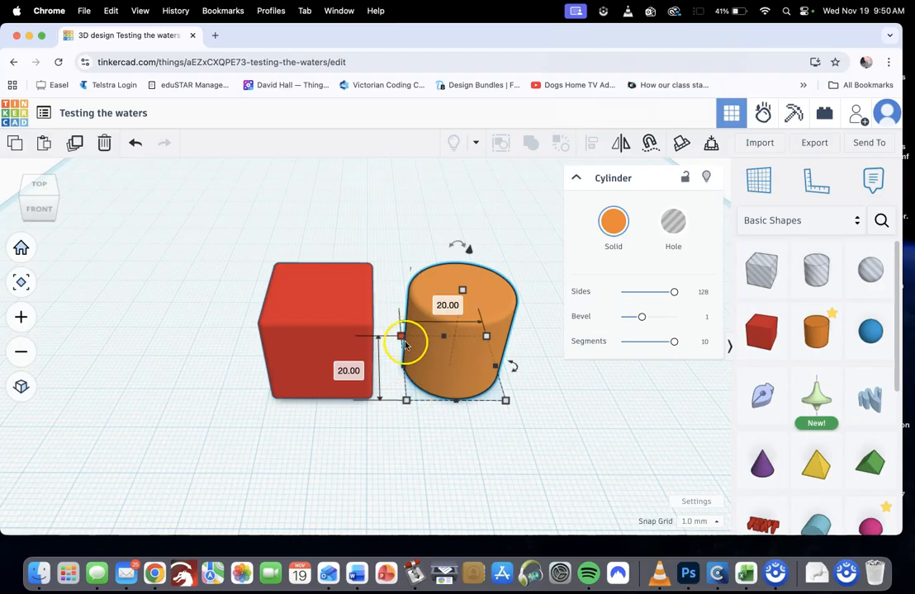
click(506, 403)
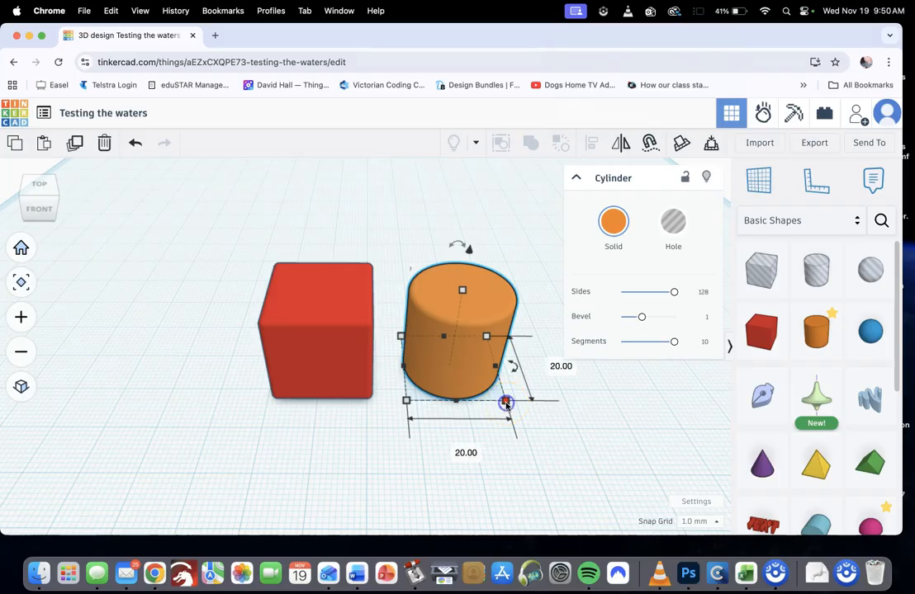
click(559, 368)
click(559, 368)
click(595, 389)
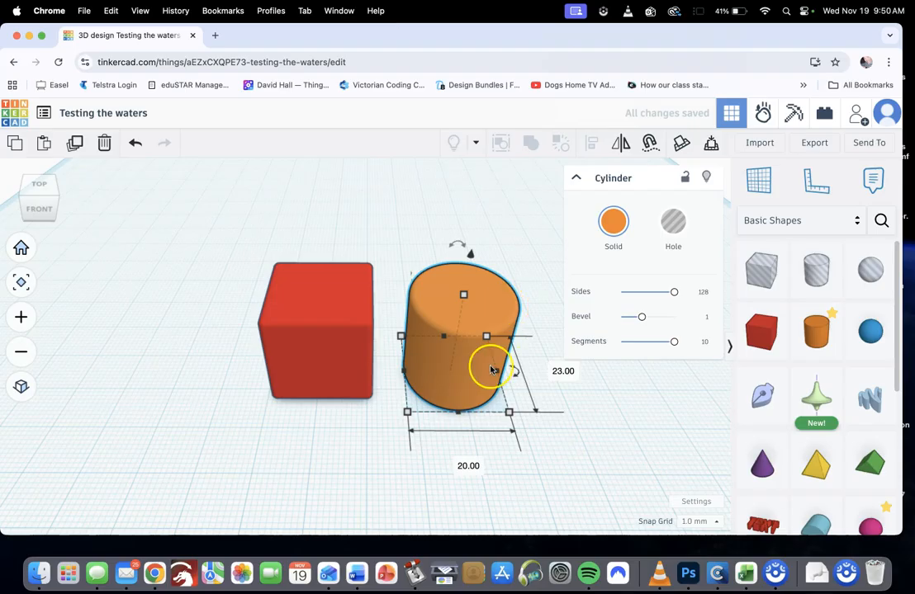
Set the orange cylinder's width to 25 mm
click(468, 466)
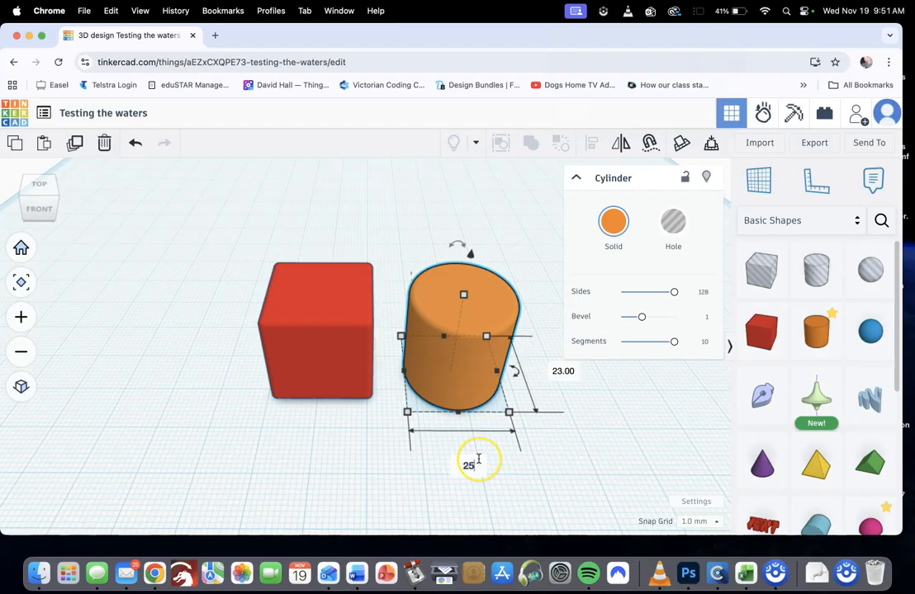
text(25)
key(Return)
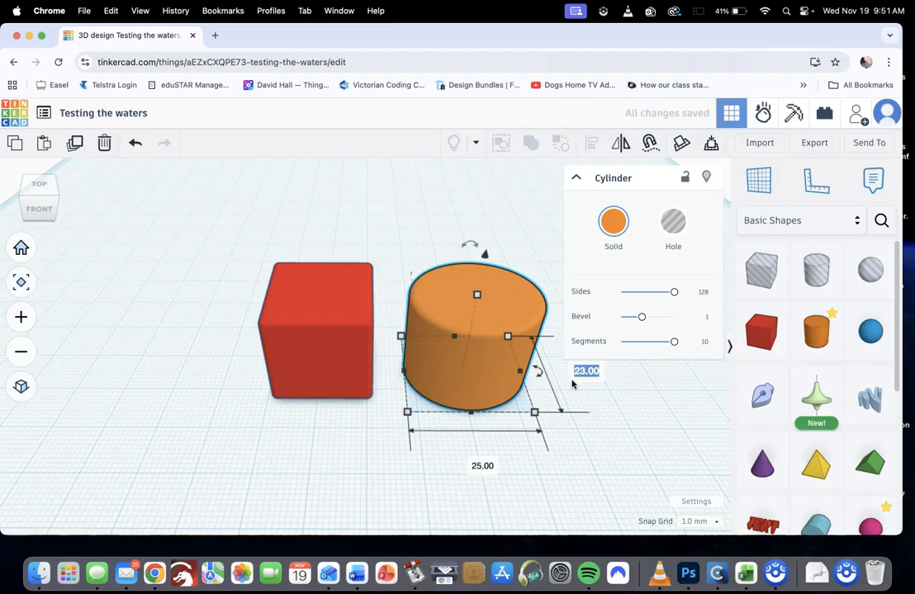
Switch between the cylinder's width and length values, and set its front-to-back length to 25 mm
key(Tab)
key(Tab)
key(Tab)
key(Tab)
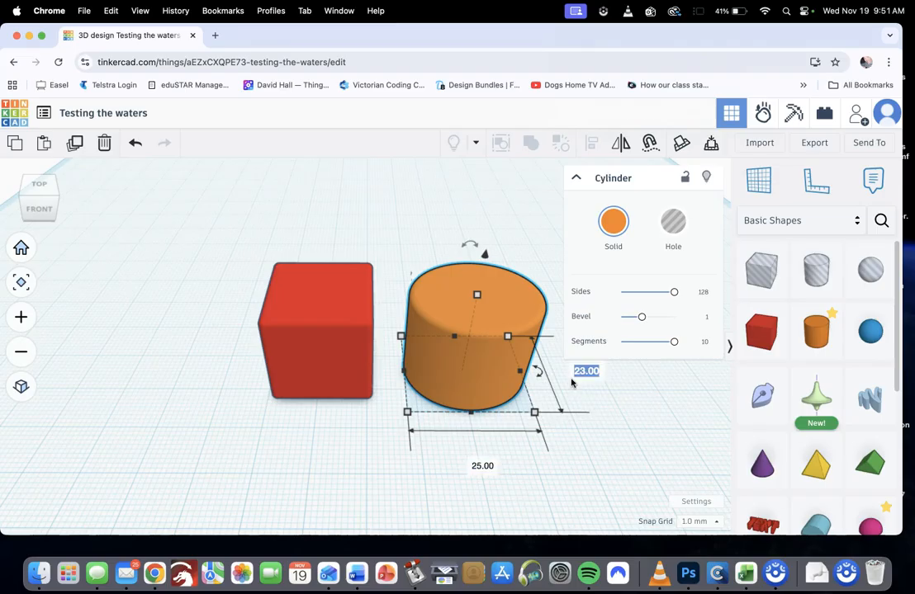
key(Tab)
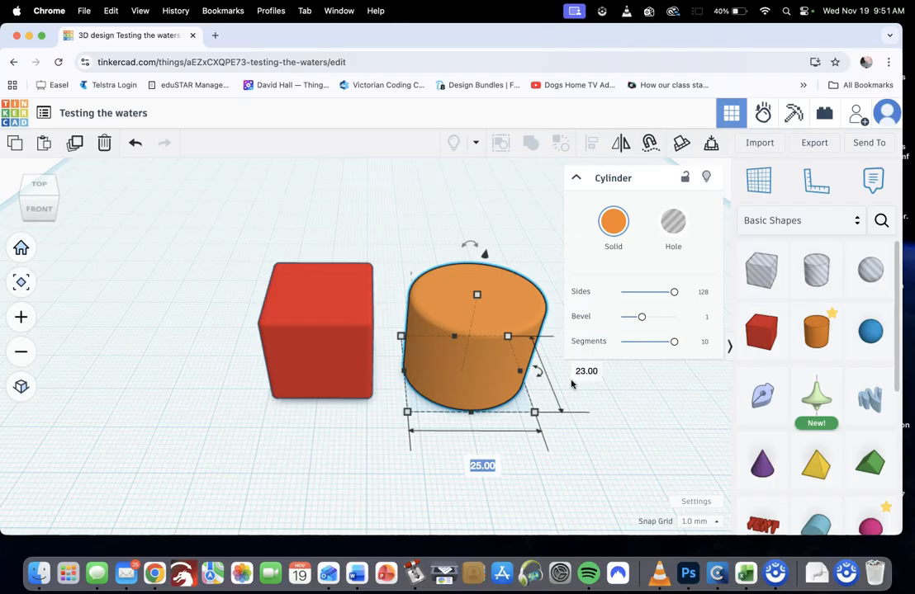
key(Tab)
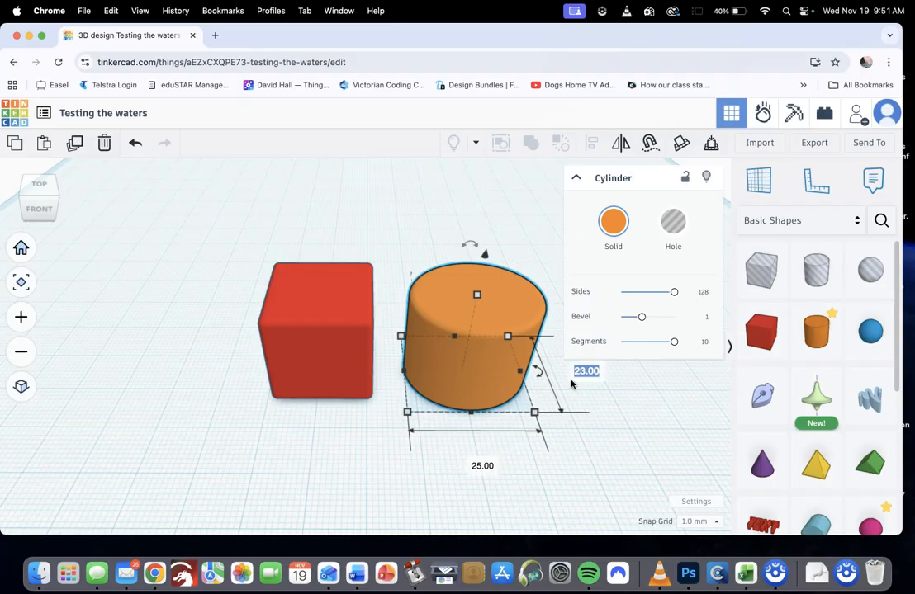
key(Tab)
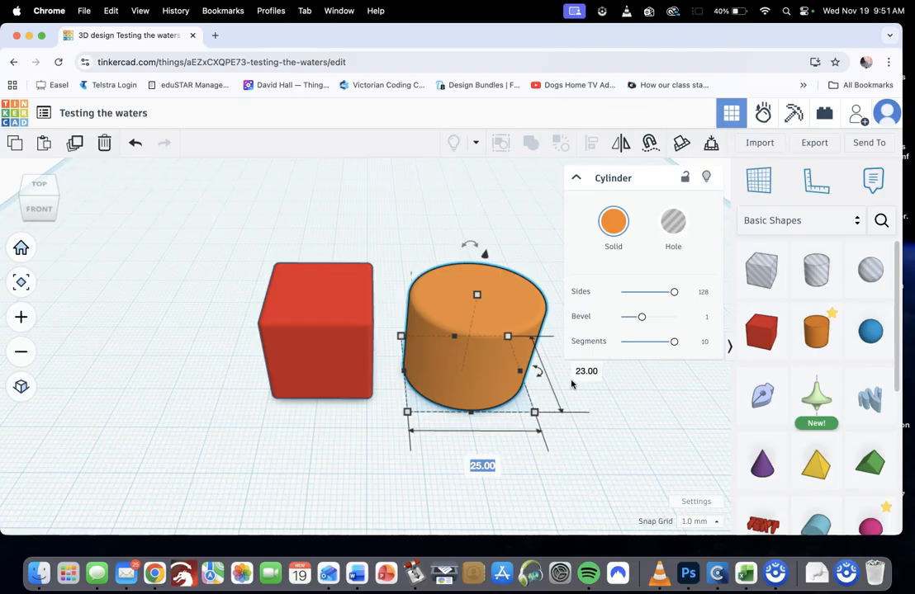
key(Tab)
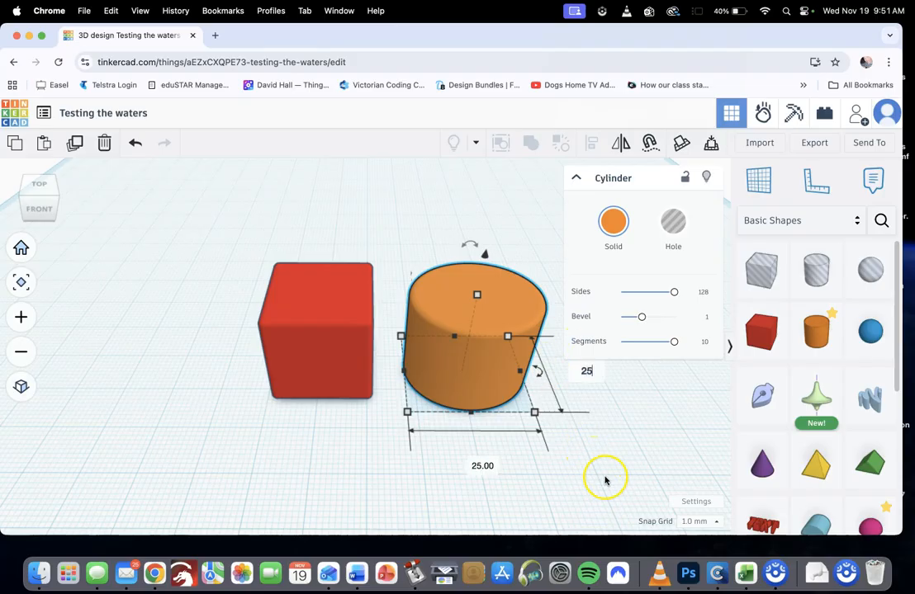
key(Return)
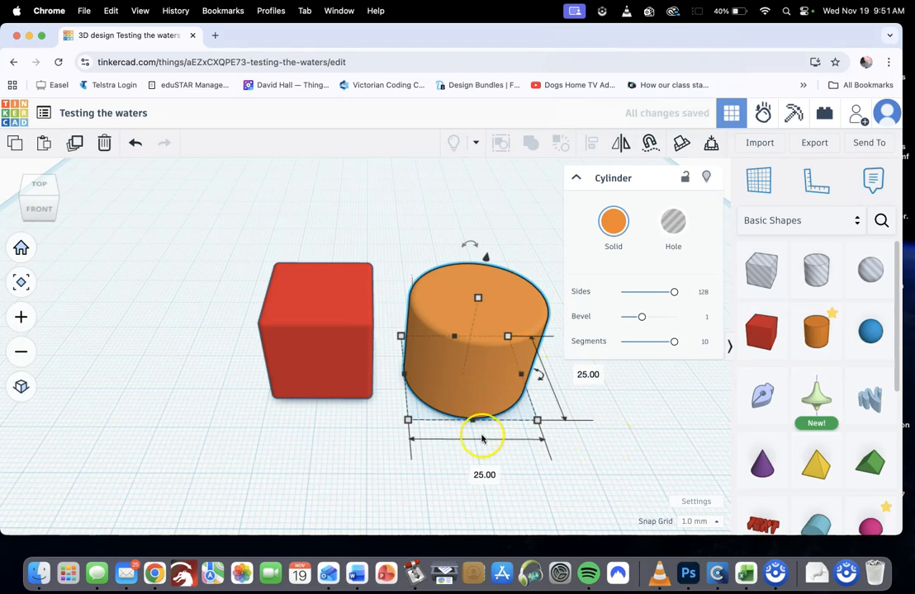
Stretch the cylinder's base freehand from its corner and its front edge to about 35 mm wide and 32 mm long
click(595, 445)
click(503, 397)
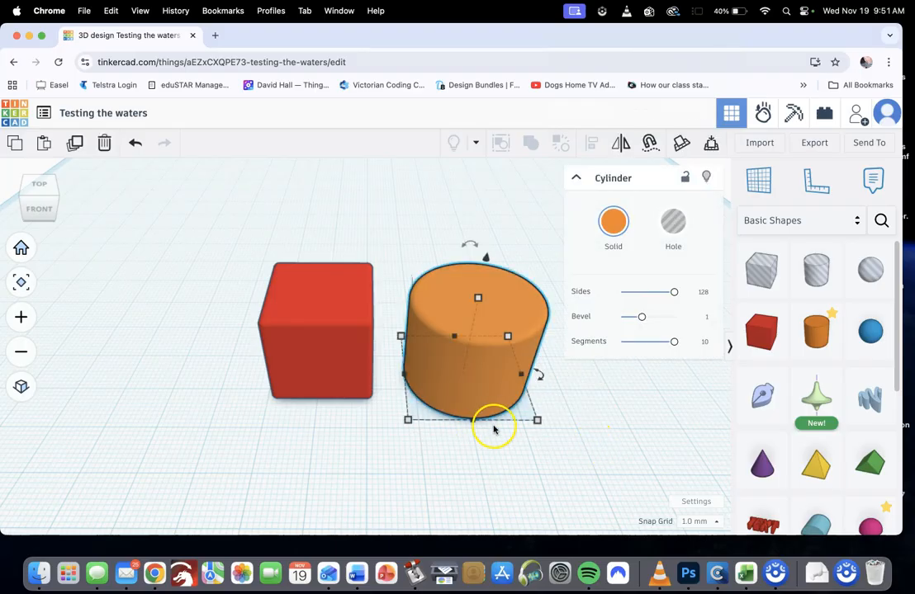
mouse_move(472, 423)
mouse_down()
mouse_move(478, 461)
mouse_move(480, 425)
mouse_up()
mouse_move(528, 376)
mouse_down()
mouse_move(554, 376)
mouse_move(526, 376)
mouse_up()
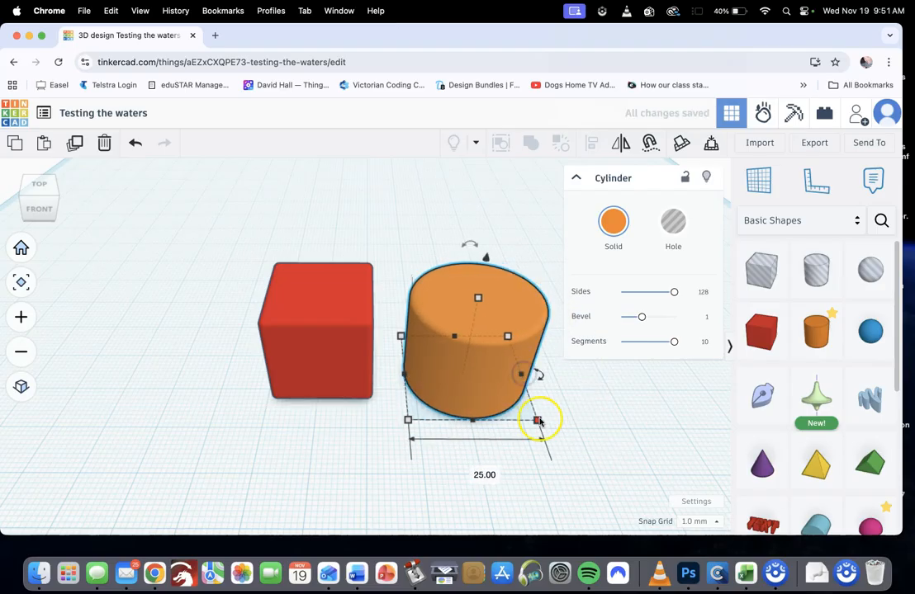
drag(539, 422, 568, 408)
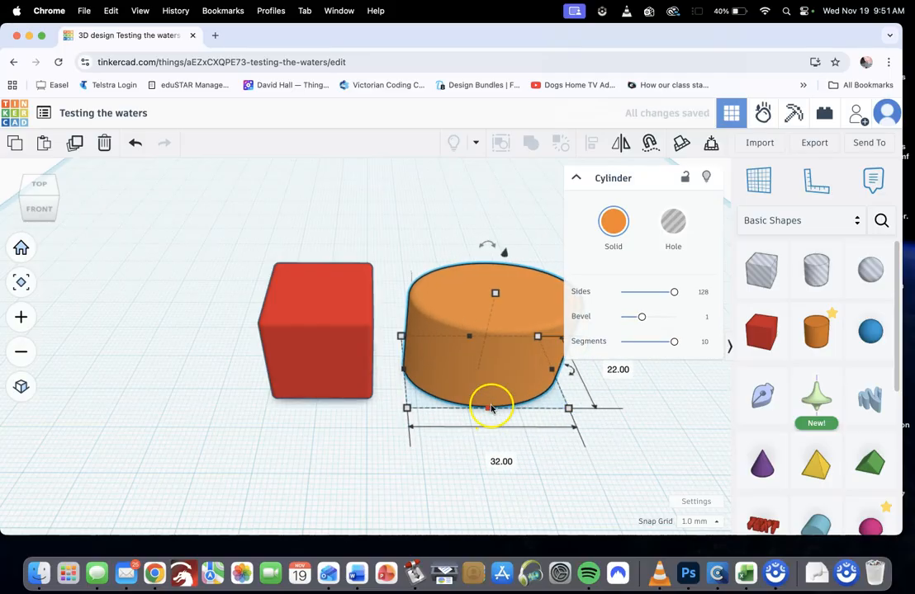
drag(487, 416, 500, 453)
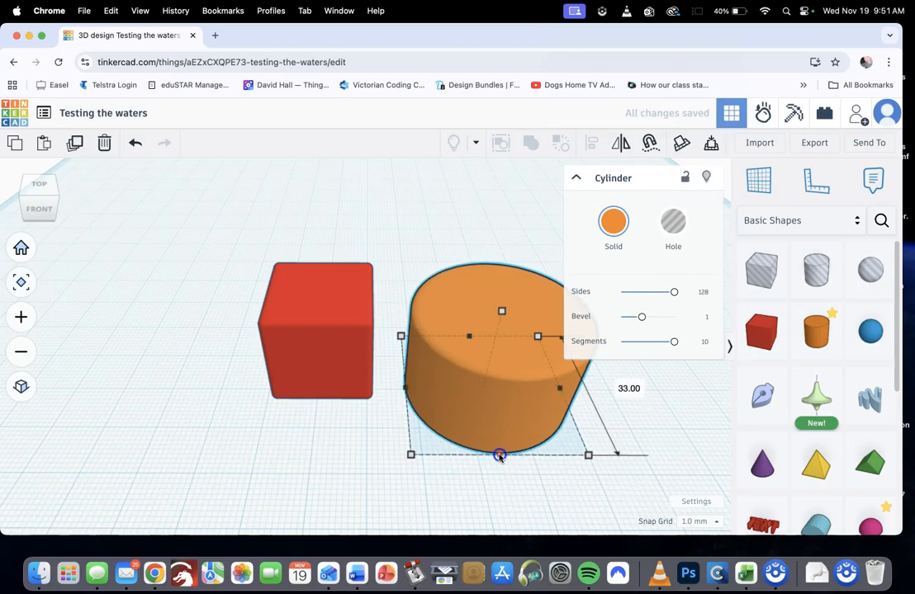
mouse_move(587, 459)
mouse_down()
mouse_move(537, 466)
mouse_move(604, 439)
mouse_move(564, 489)
mouse_move(616, 439)
mouse_move(582, 487)
mouse_move(586, 437)
mouse_move(575, 425)
mouse_move(561, 440)
mouse_move(574, 432)
mouse_move(609, 472)
mouse_move(604, 453)
mouse_up()
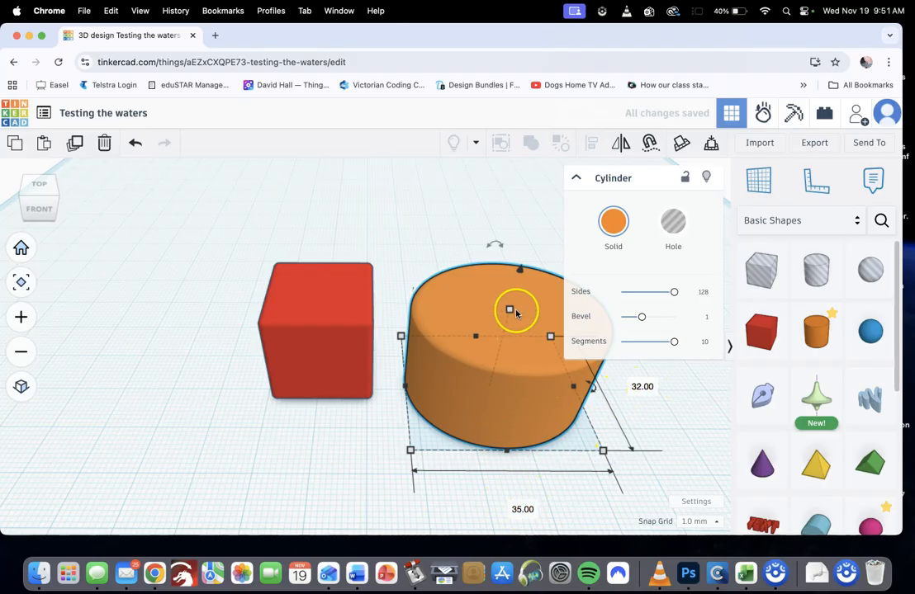
Collapse the cylinder's properties and set the cylinder's height to 34 mm
click(576, 178)
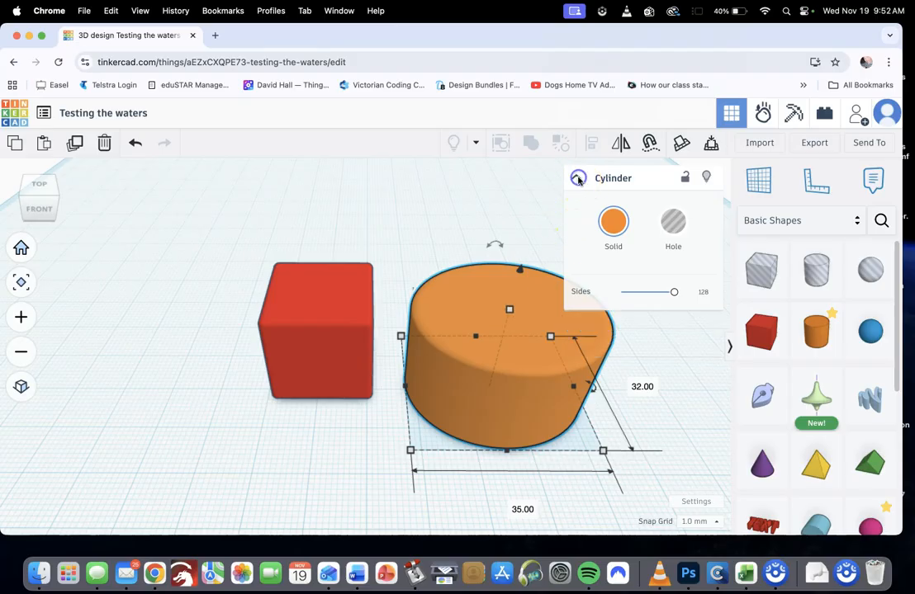
right_drag(552, 267, 470, 272)
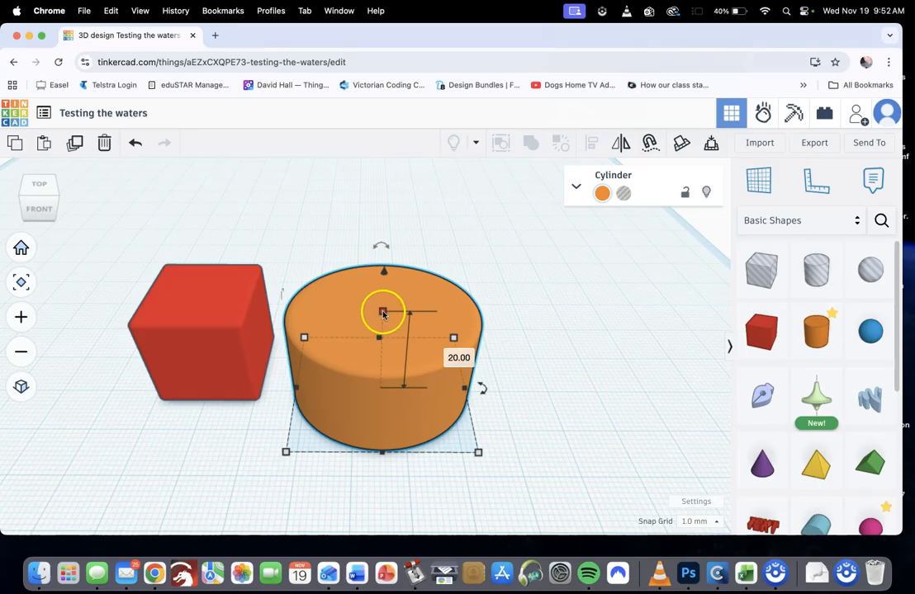
click(447, 351)
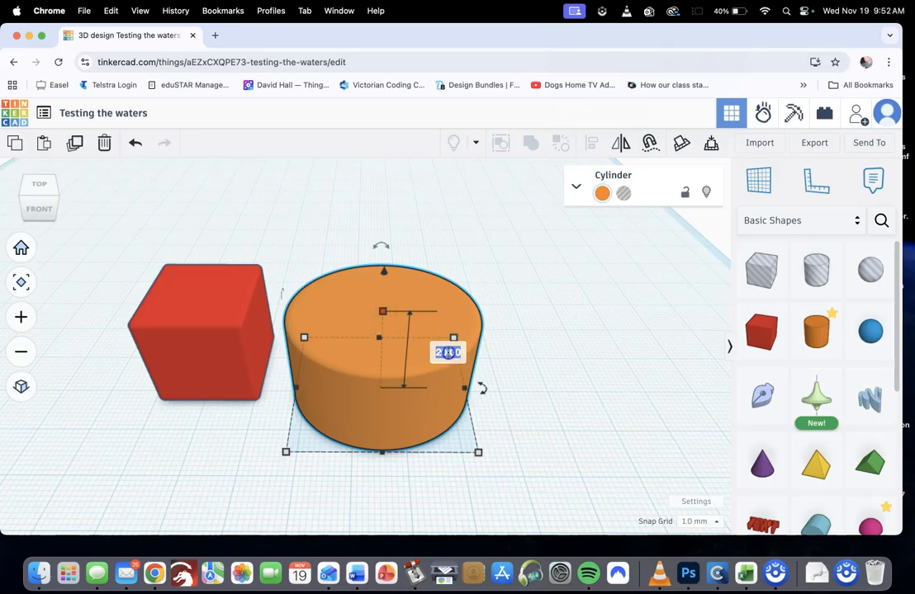
text(34)
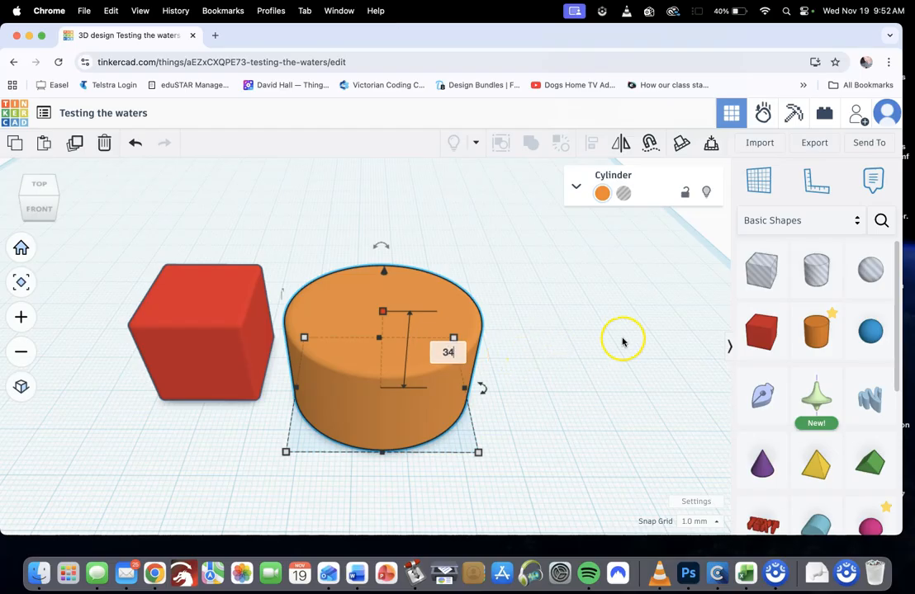
key(Return)
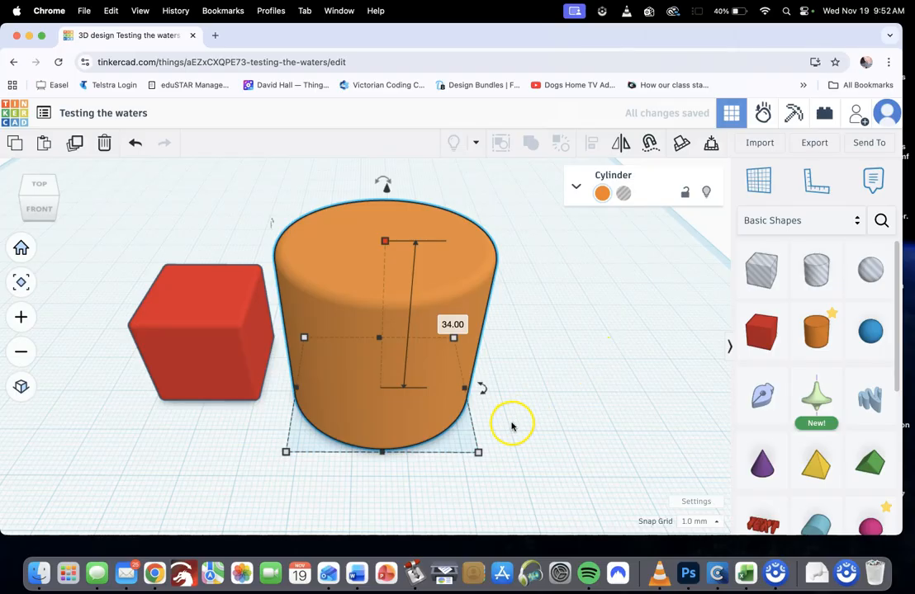
Widen the cylinder freehand to about 56 mm and shorten its front-to-back length to about 29 mm
drag(477, 453, 516, 451)
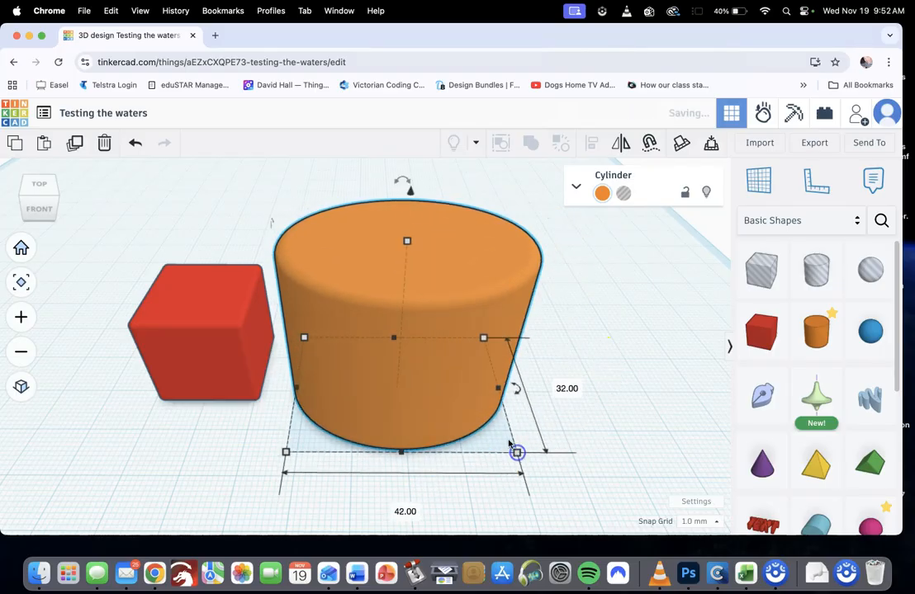
drag(500, 391, 559, 373)
drag(456, 452, 442, 439)
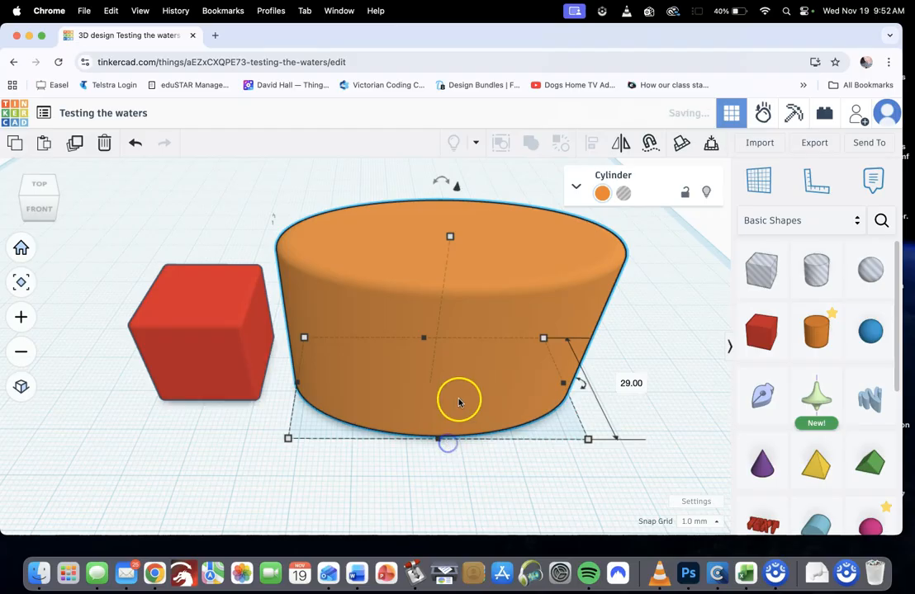
mouse_move(450, 240)
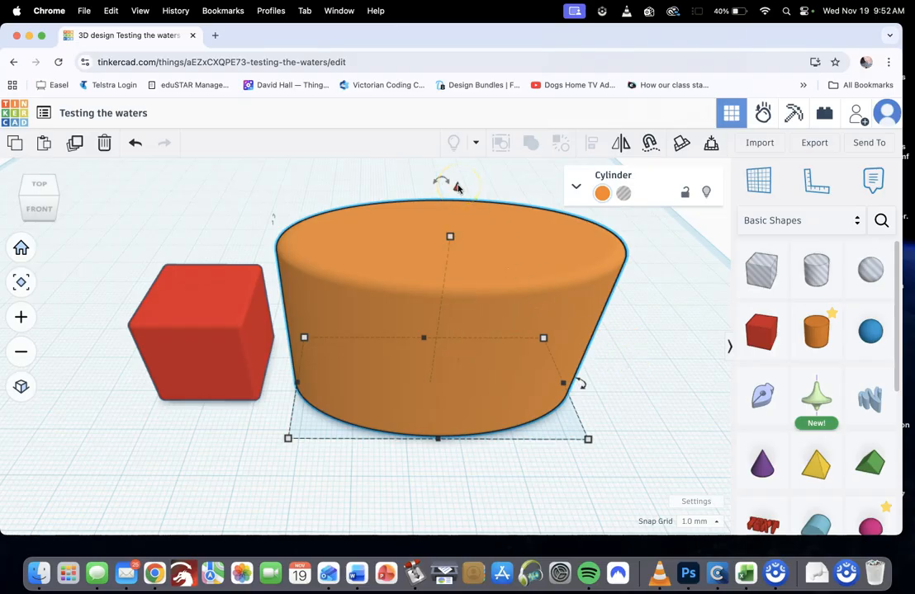
Review the workspace settings, including units, scale and workplane size, and close them
click(698, 502)
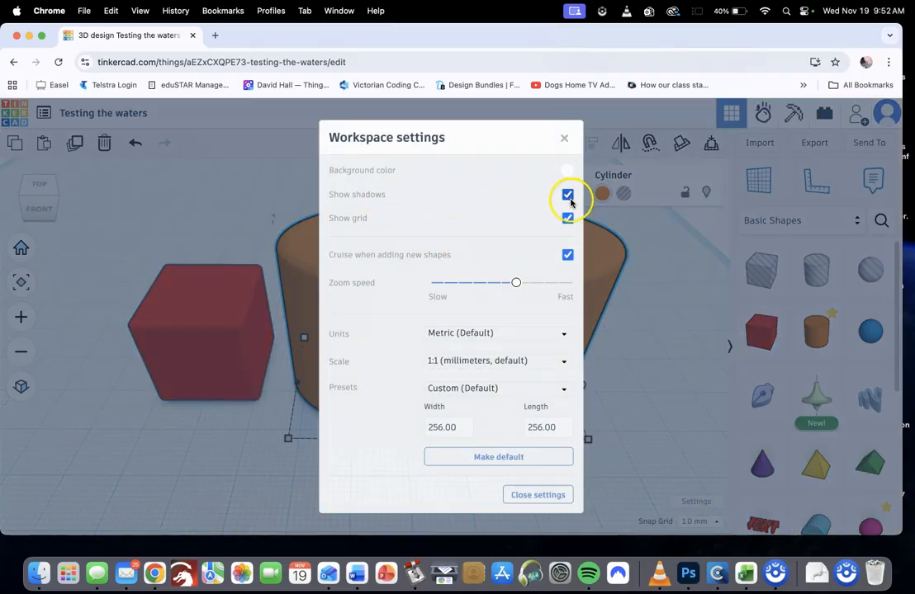
click(565, 145)
Raise the orange cylinder 3 mm above the workplane, and drop it back onto the workplane
right_drag(445, 256, 397, 296)
click(384, 255)
drag(386, 255, 387, 257)
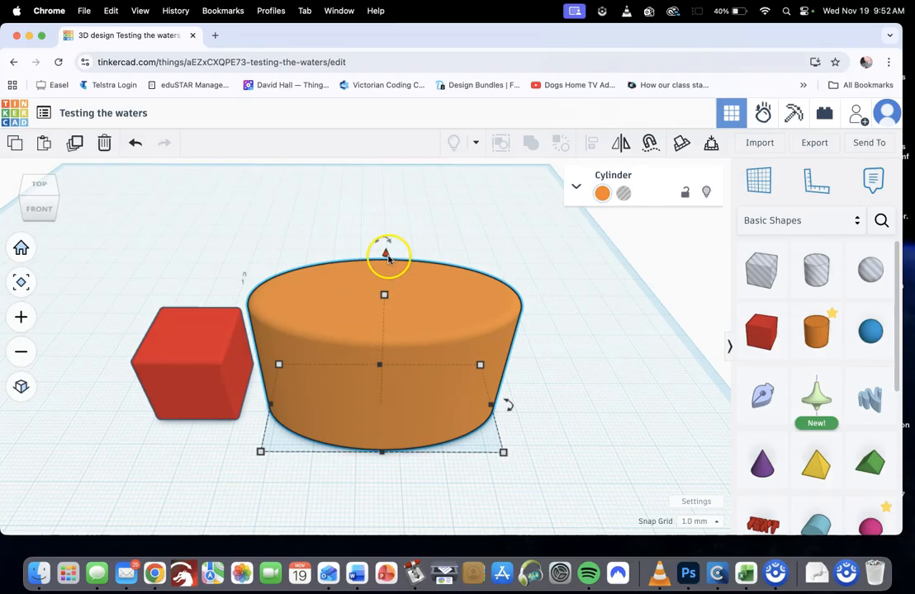
drag(385, 255, 388, 239)
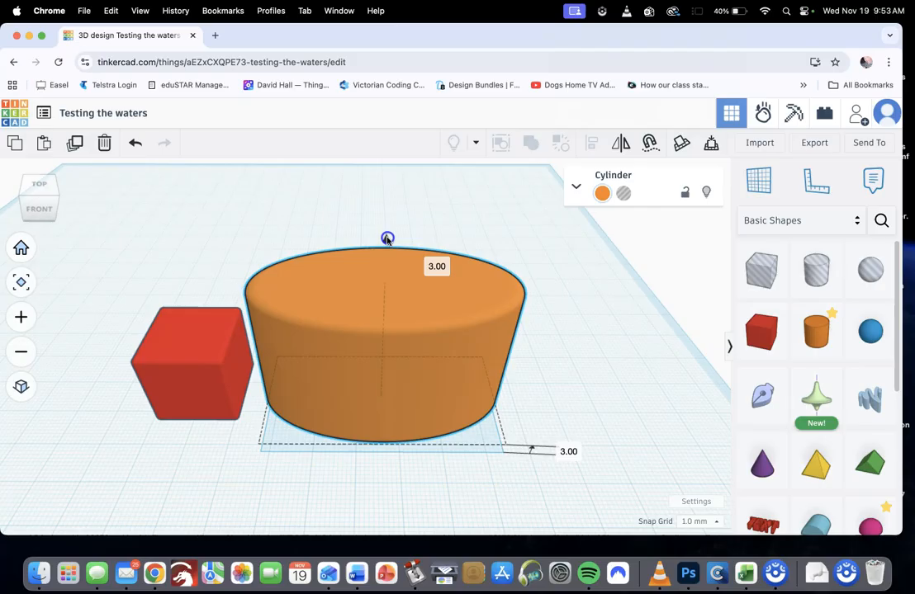
click(569, 452)
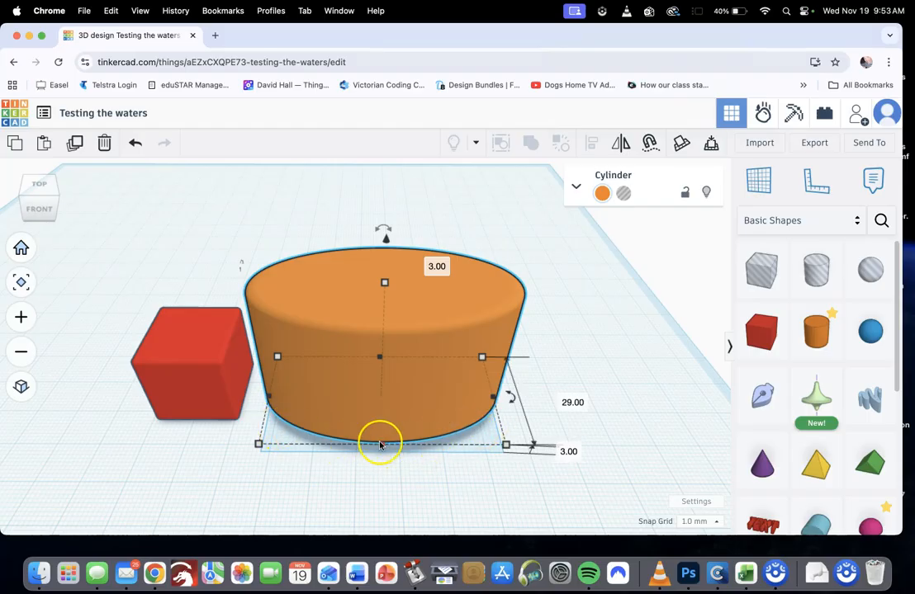
click(410, 510)
click(395, 402)
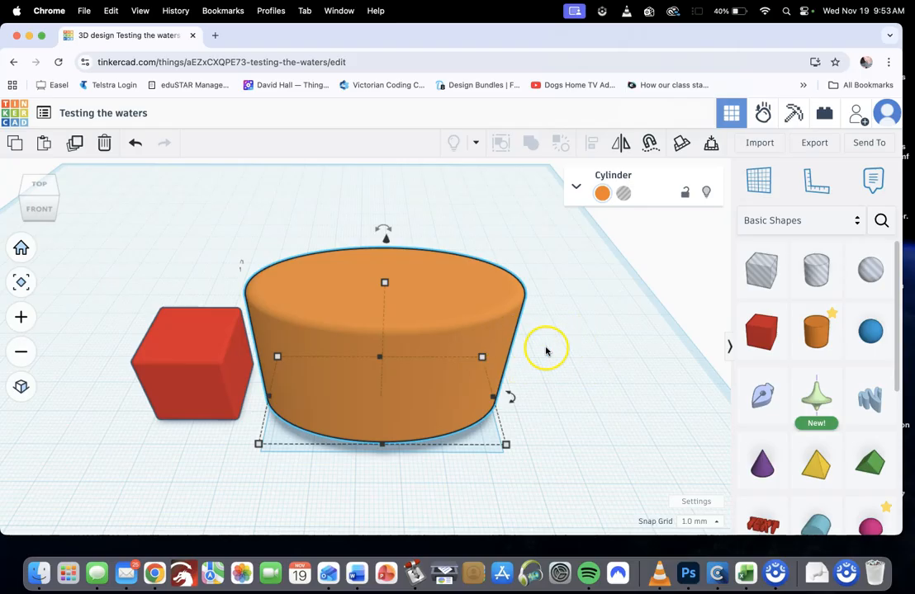
key(d)
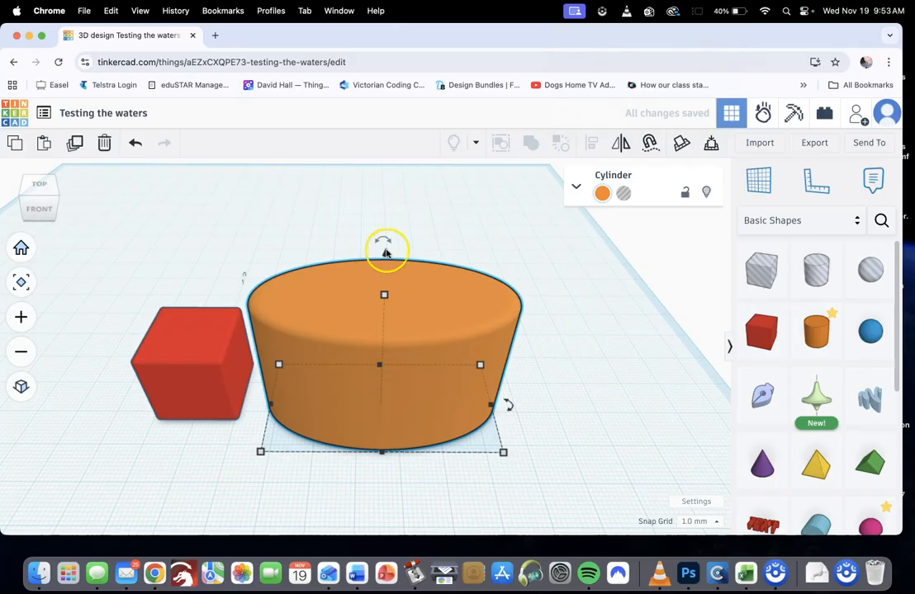
Lower the orange cylinder 48 mm below the workplane, and snap it back onto the workplane surface
drag(385, 251, 394, 415)
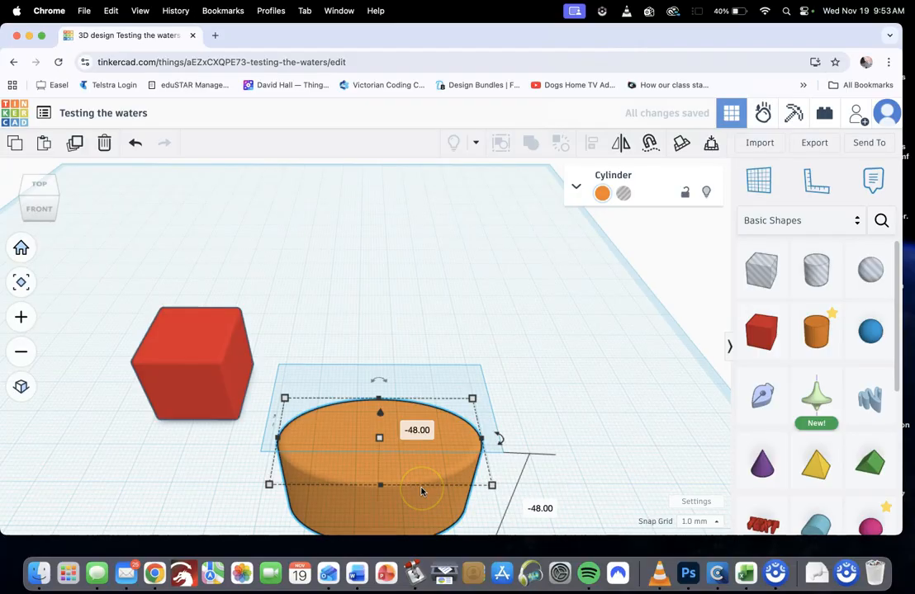
key(d)
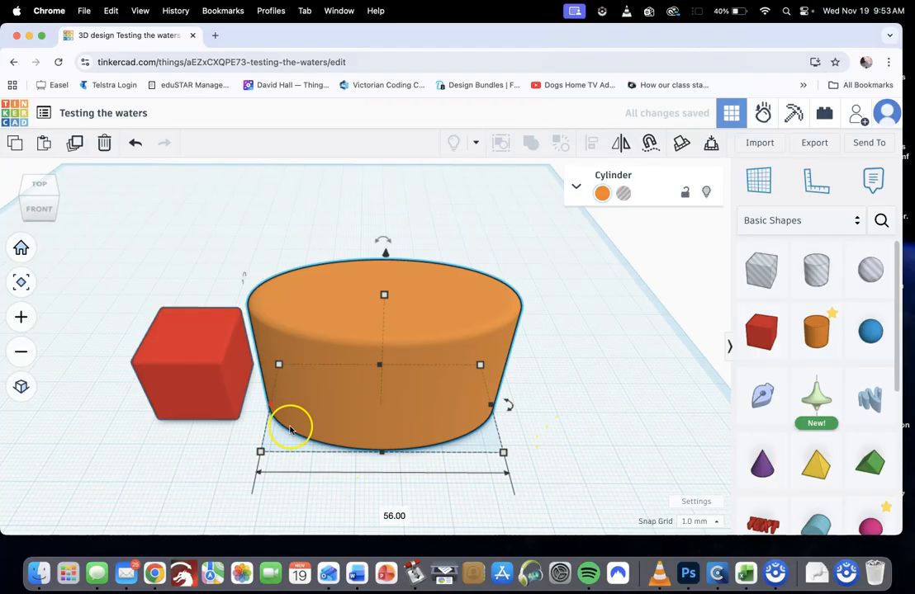